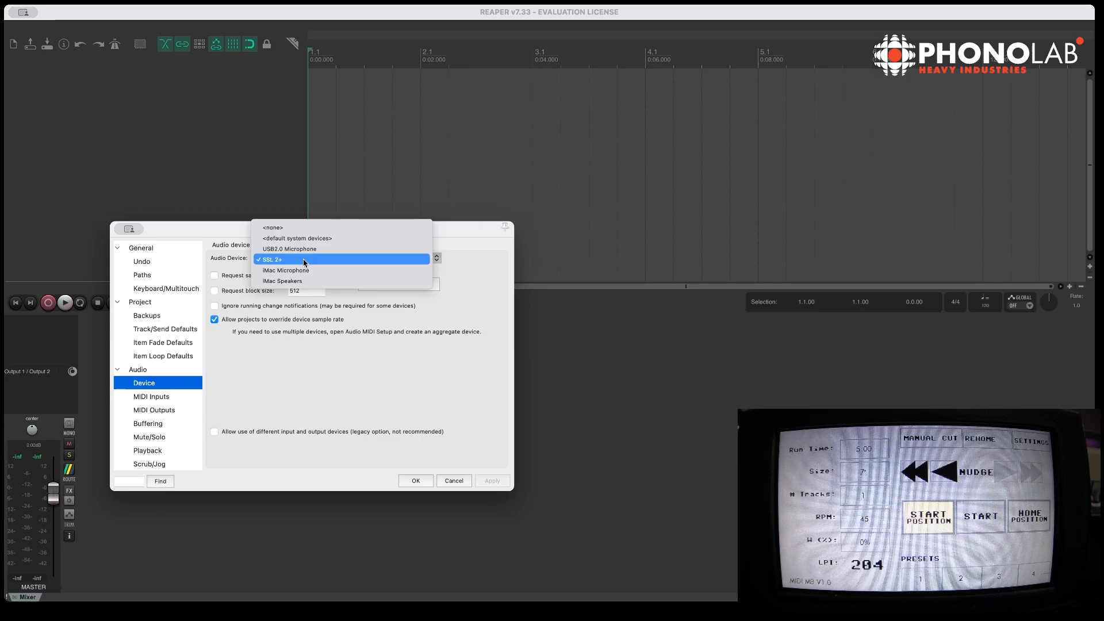
- Choose SSL 2+ as the audio device and enable input and control messages for the Solid State Logic - SSL 2+ MIDI input
{"action": "left_click", "coordinate": [309, 258]}
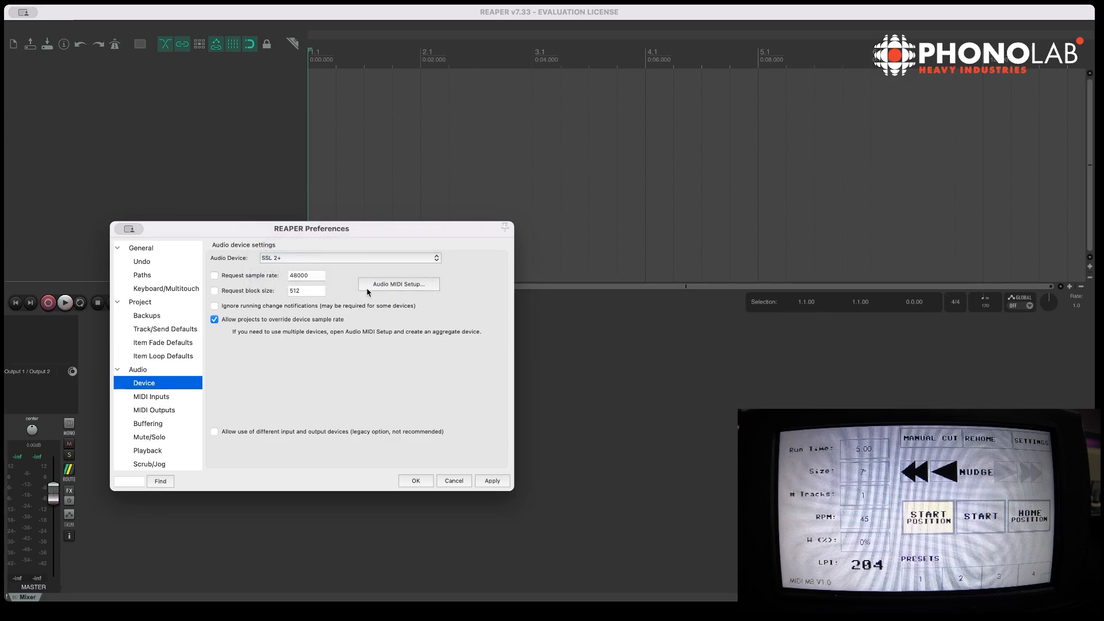
{"action": "left_click", "coordinate": [162, 398]}
{"action": "double_click", "coordinate": [280, 278]}
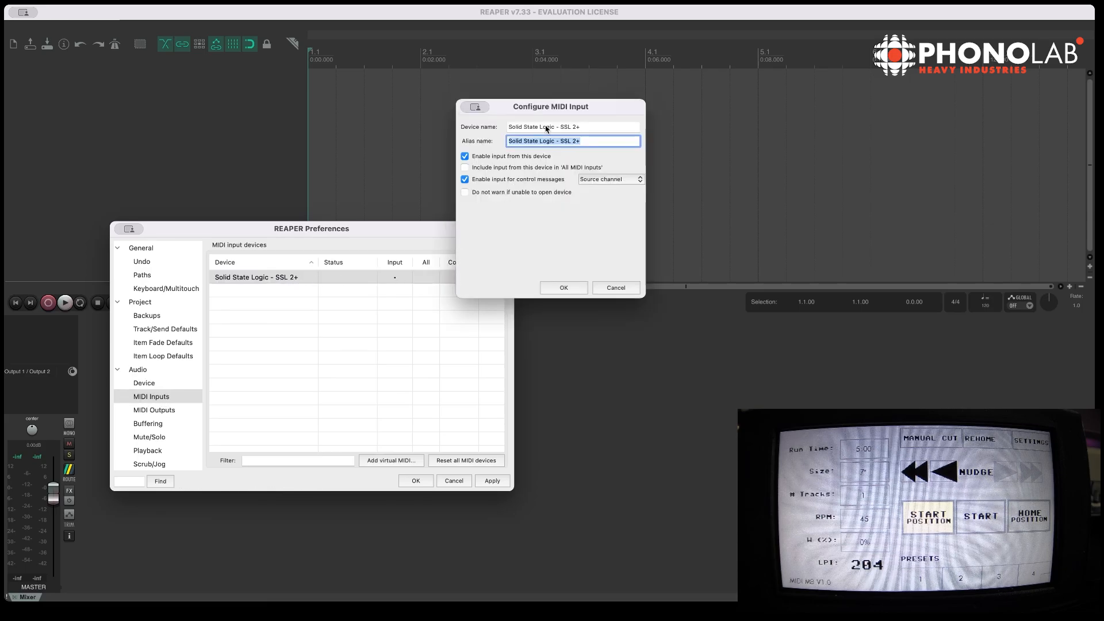
{"action": "left_click", "coordinate": [464, 157]}
{"action": "left_click", "coordinate": [465, 180]}
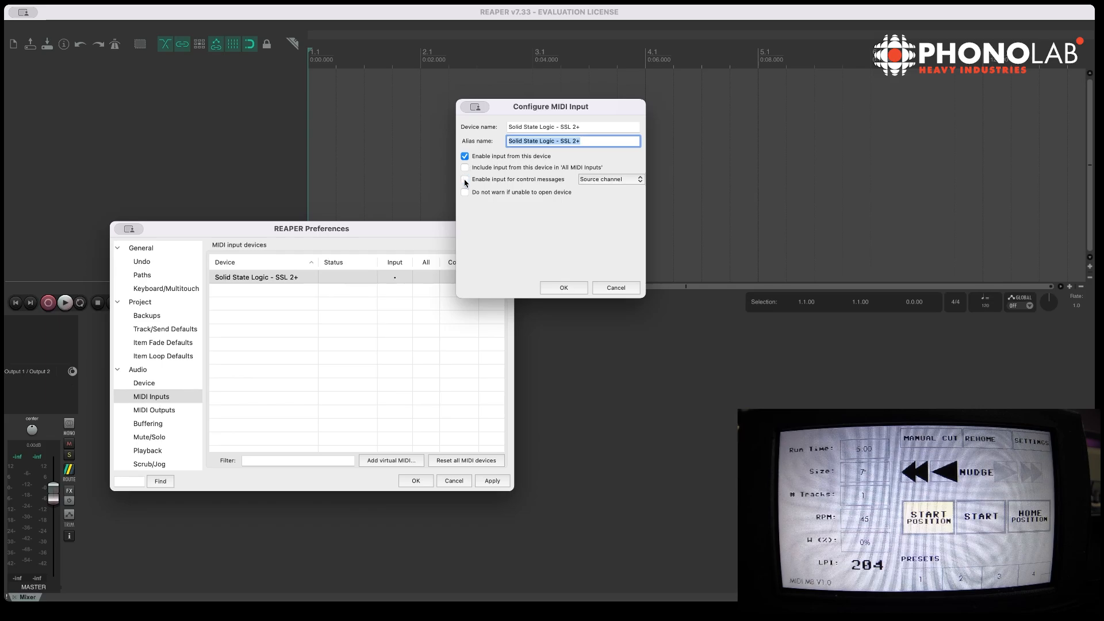
{"action": "left_click", "coordinate": [575, 287]}
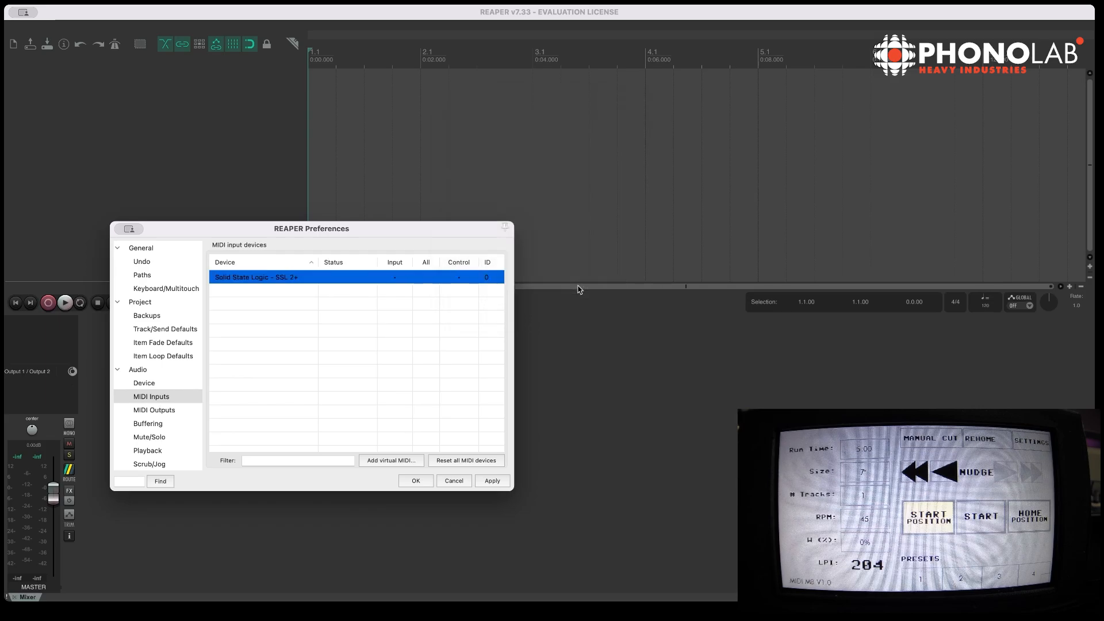
- Enable MIDI output to the Solid State Logic - SSL 2+ device in the preferences
{"action": "left_click", "coordinate": [166, 410]}
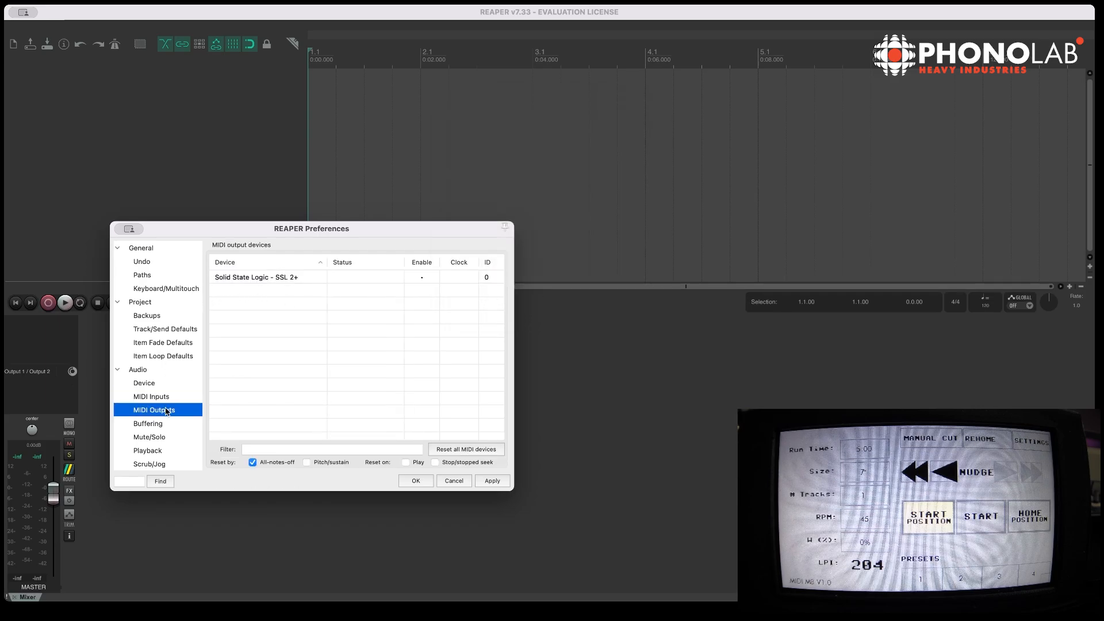
{"action": "left_click", "coordinate": [315, 279]}
{"action": "double_click", "coordinate": [315, 279]}
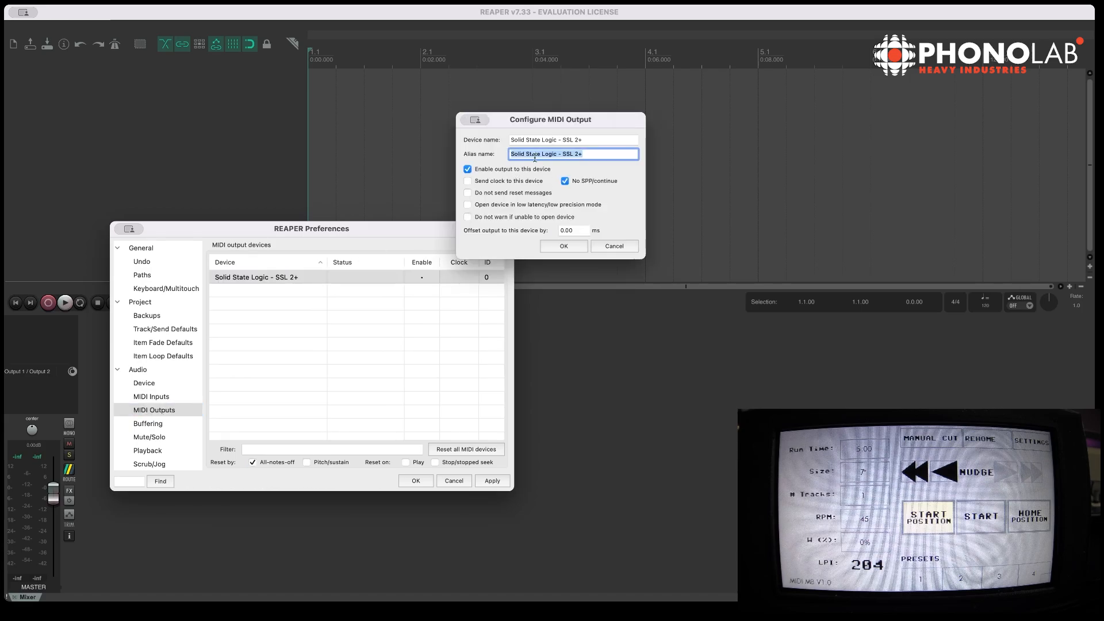
{"action": "left_click", "coordinate": [463, 168]}
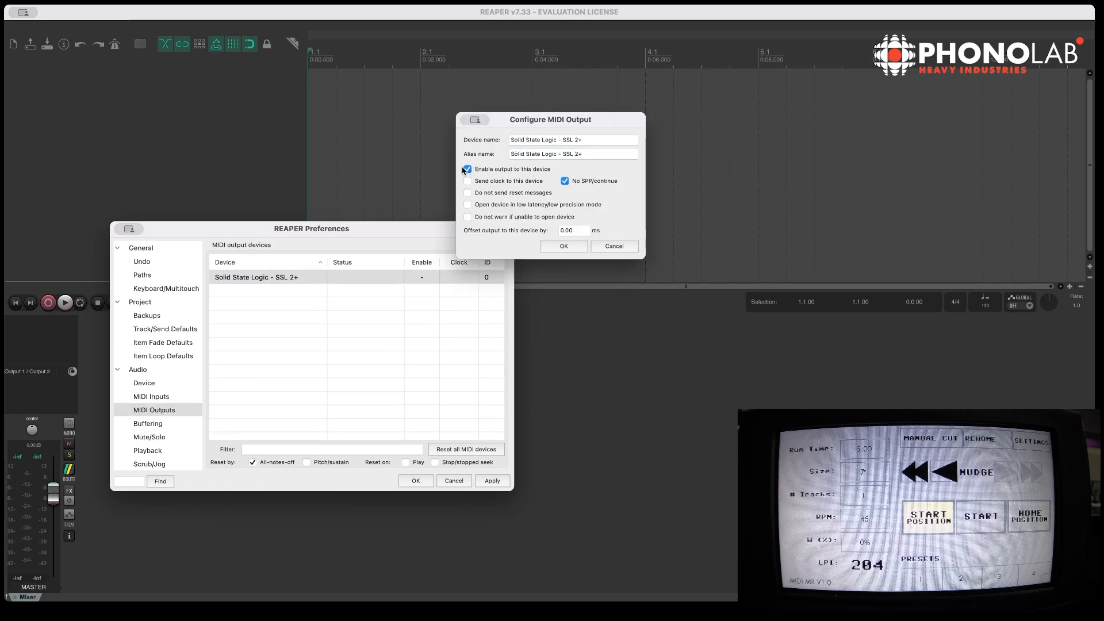
{"action": "left_click", "coordinate": [467, 169]}
{"action": "left_click", "coordinate": [564, 247]}
- Turn off stop/repeat playback at end of project, then apply and close the preferences
{"action": "scroll", "coordinate": [167, 421], "scroll_direction": "down", "scroll_amount": 3}
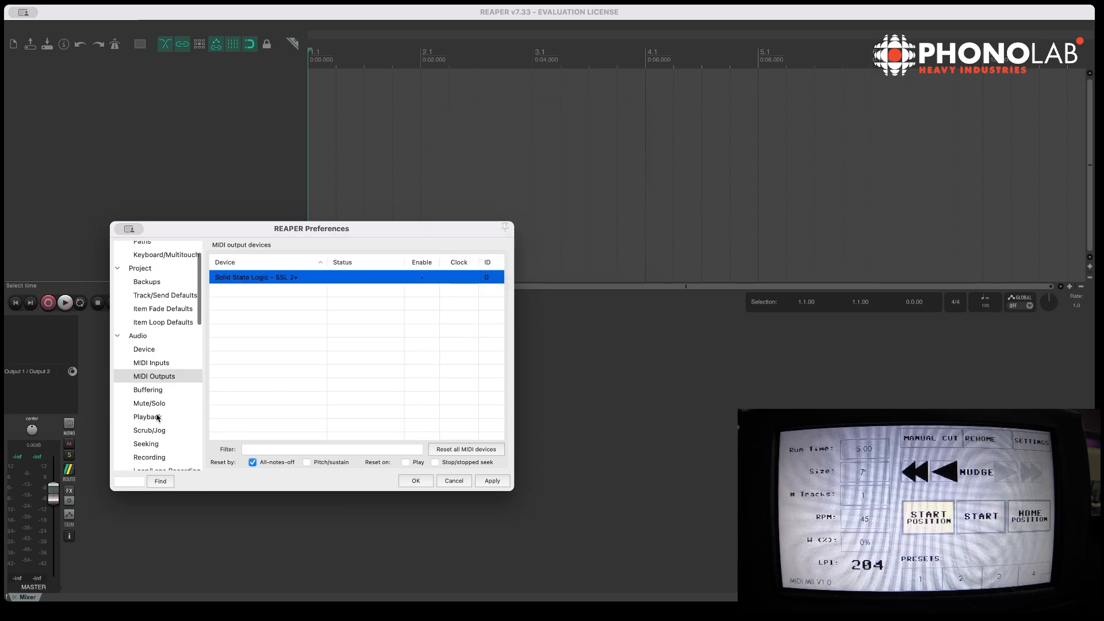
{"action": "left_click", "coordinate": [169, 418]}
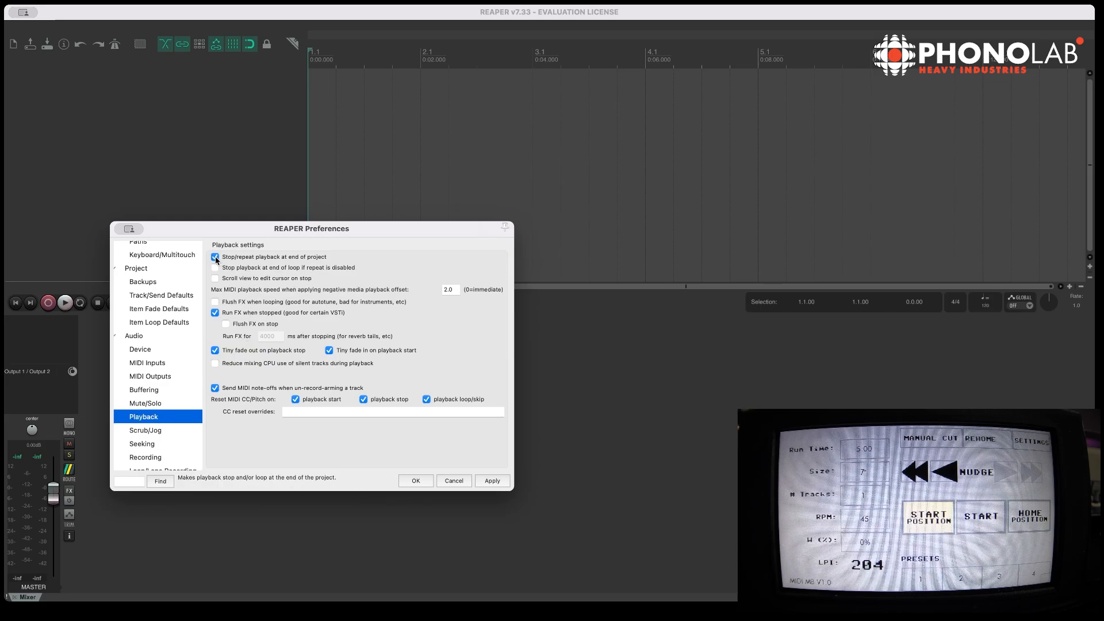
{"action": "left_click", "coordinate": [491, 482]}
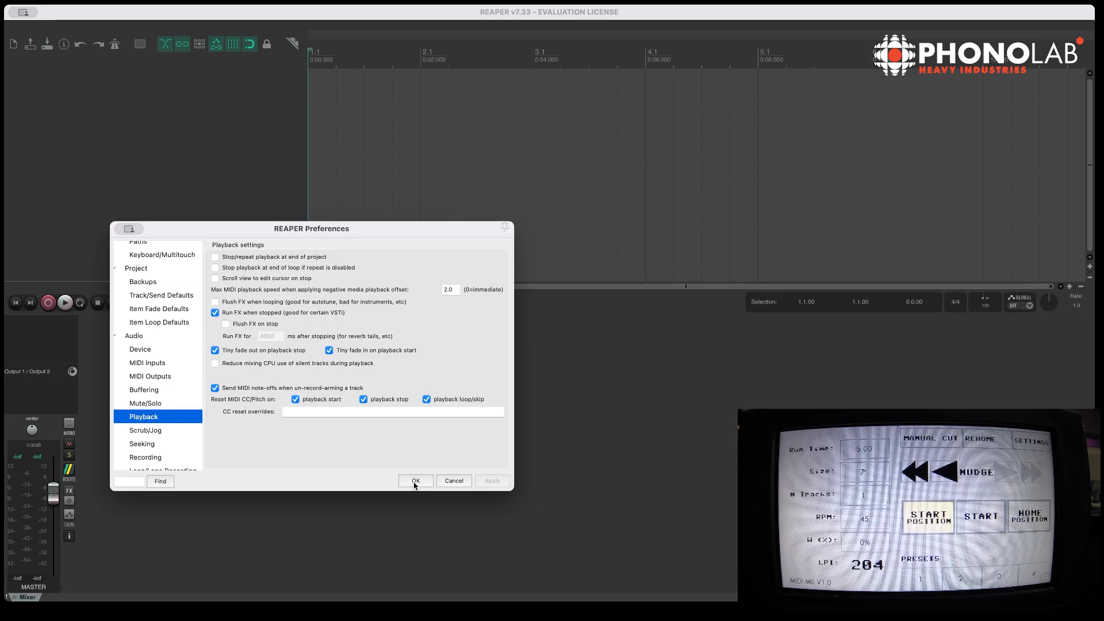
{"action": "left_click", "coordinate": [416, 482]}
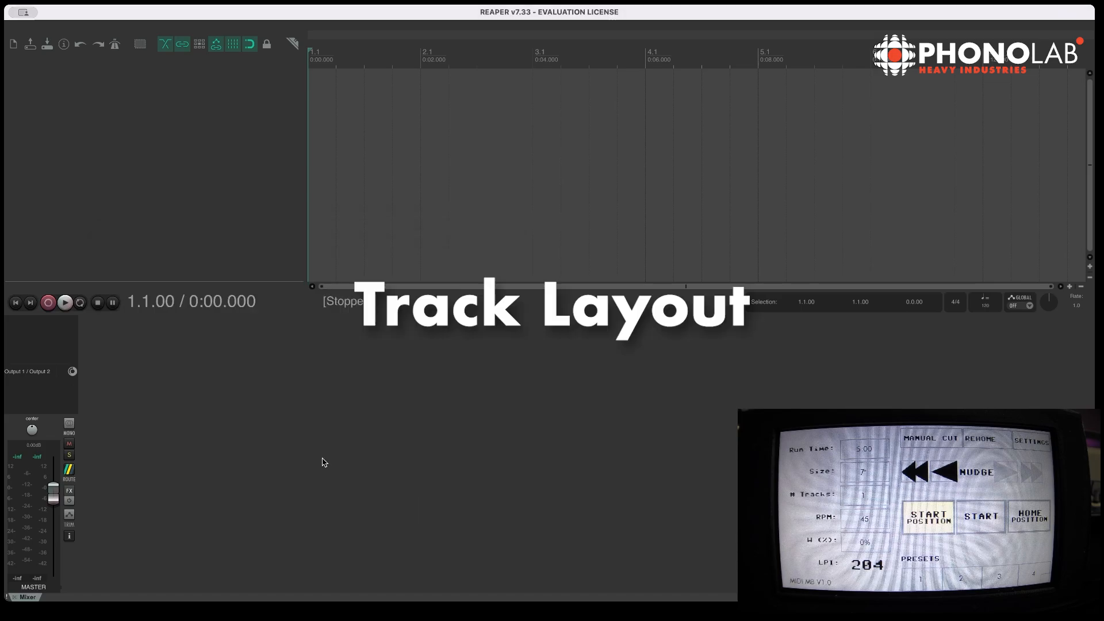
- Insert a new track and name it "Audio Track"
{"action": "right_click", "coordinate": [96, 106]}
{"action": "left_click", "coordinate": [105, 113]}
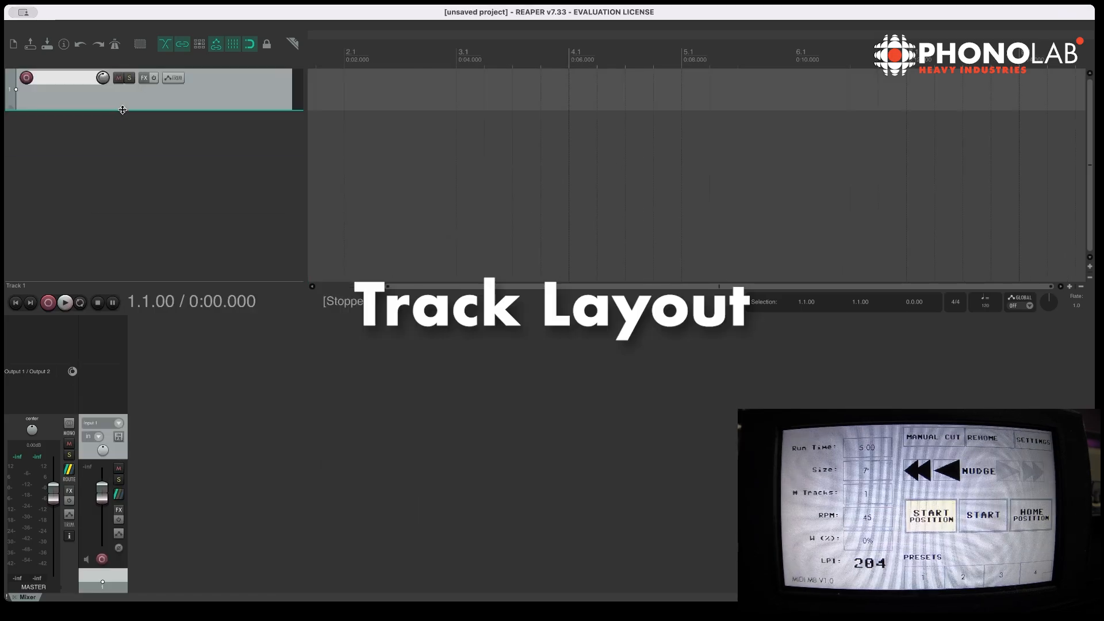
{"action": "double_click", "coordinate": [49, 76]}
{"action": "type", "text": "A"}
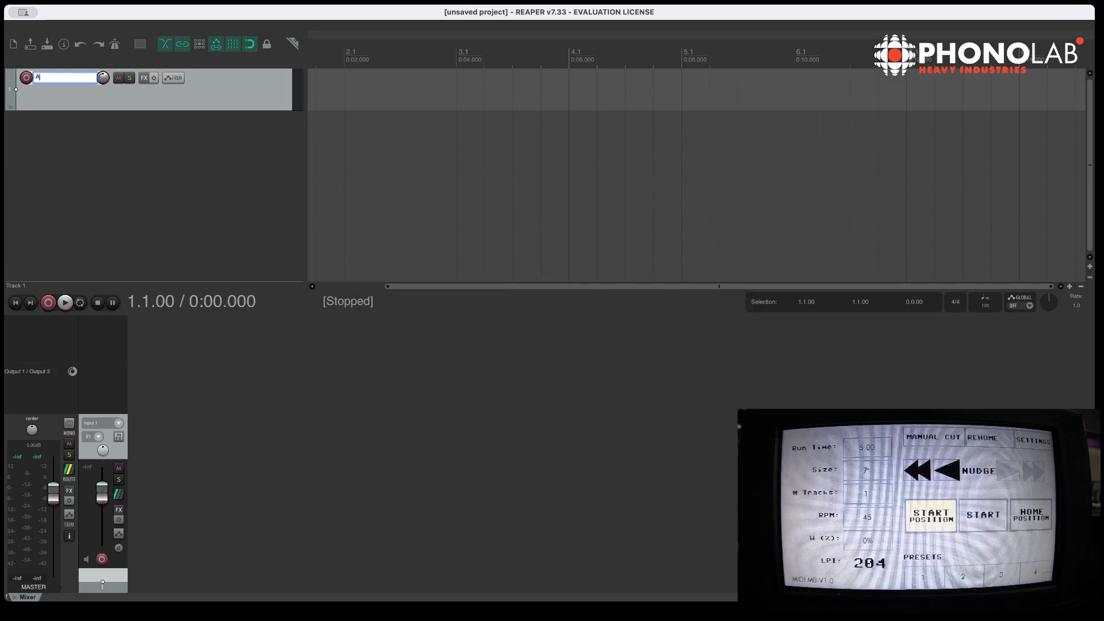
{"action": "type", "text": "Udio Track"}
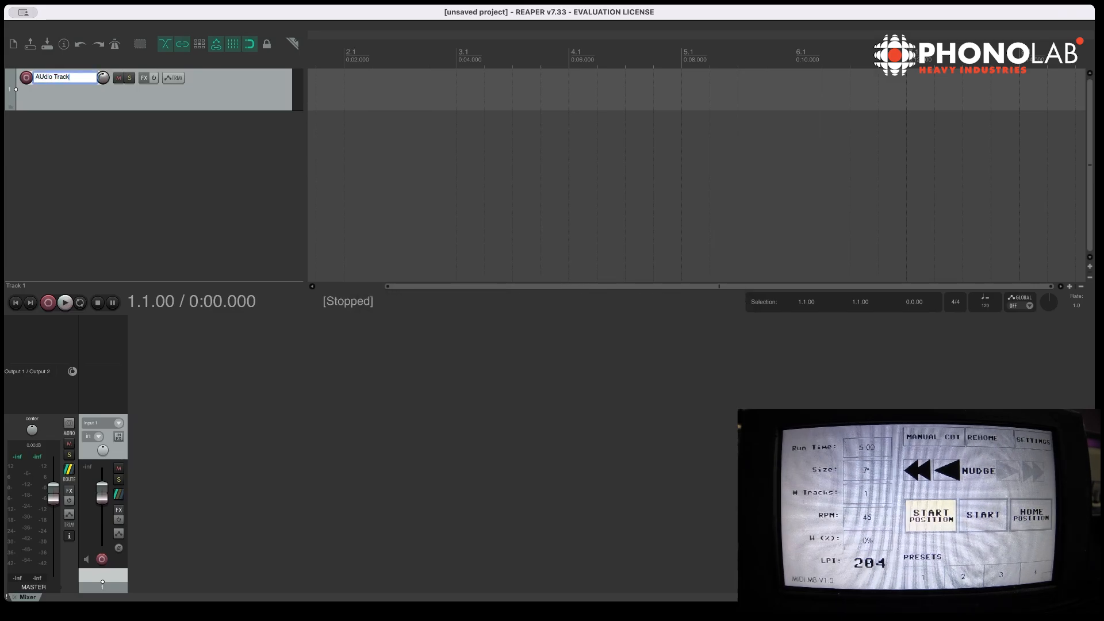
{"action": "key", "text": "BackSpace"}
{"action": "key", "text": "BackSpace"}
{"action": "key", "text": "BackSpace"}
{"action": "key", "text": "BackSpace"}
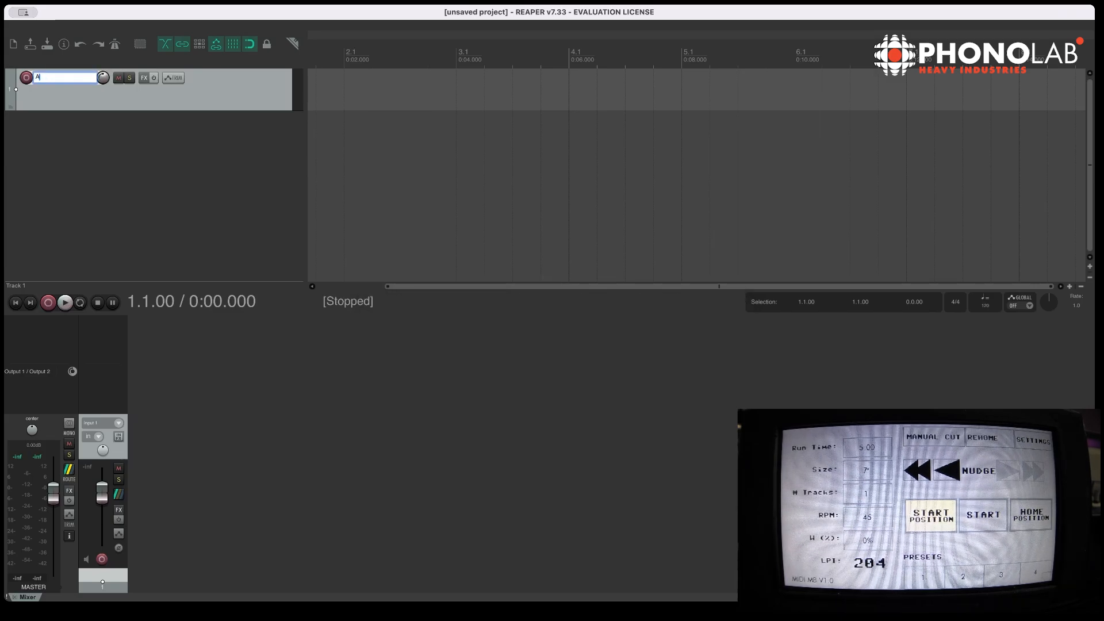
{"action": "type", "text": "udio Track"}
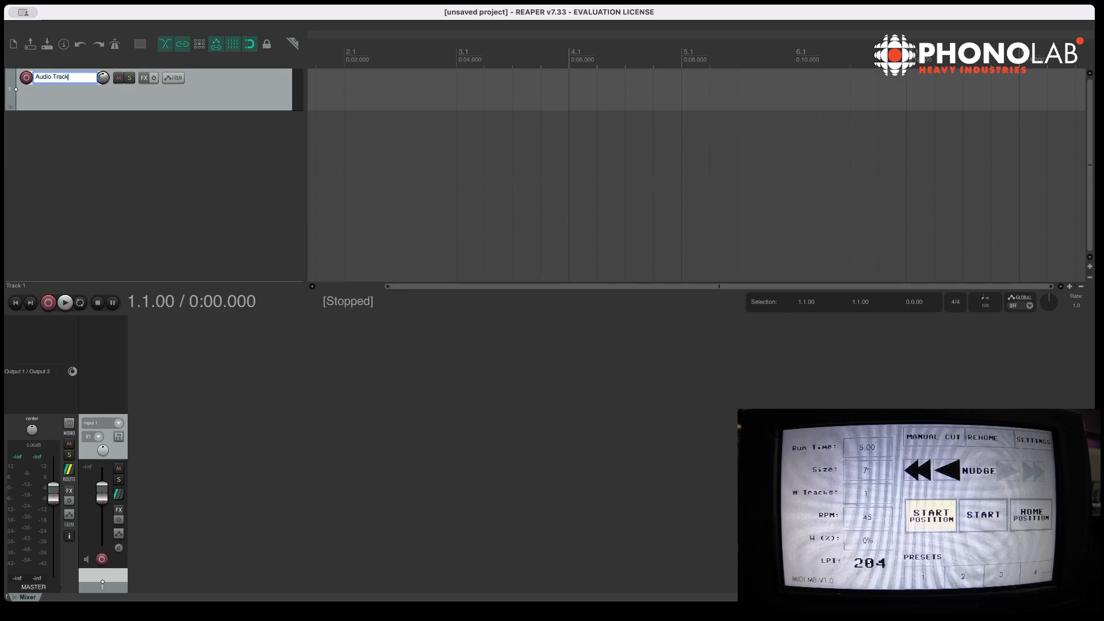
{"action": "key", "text": "Return"}
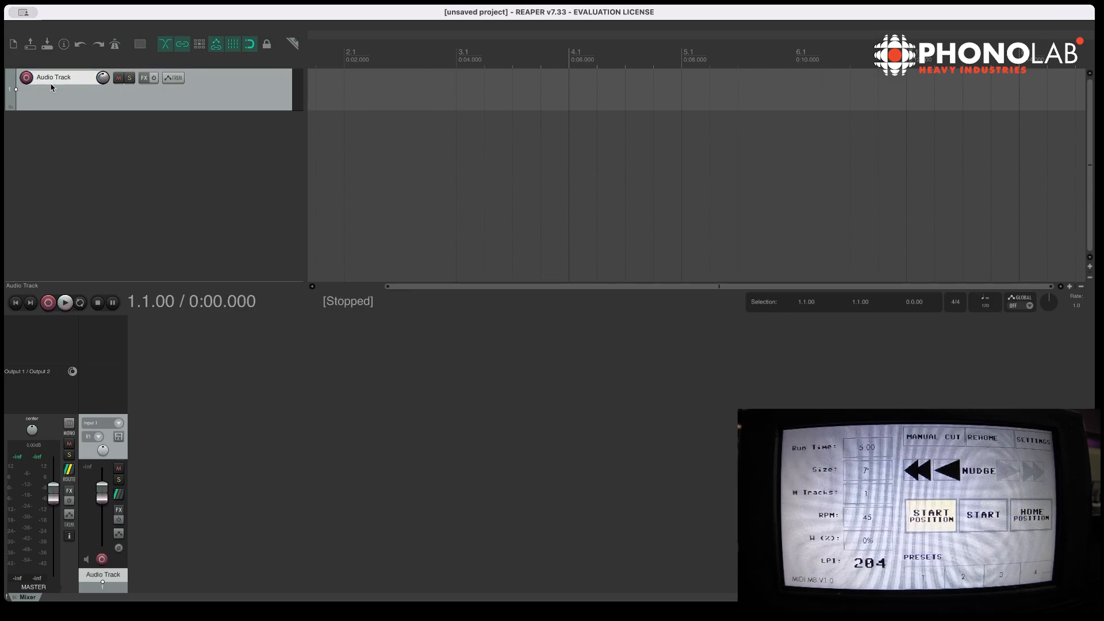
- Insert a second track below Audio Track and name it "MIDI Track"
{"action": "right_click", "coordinate": [62, 124]}
{"action": "left_click", "coordinate": [89, 129]}
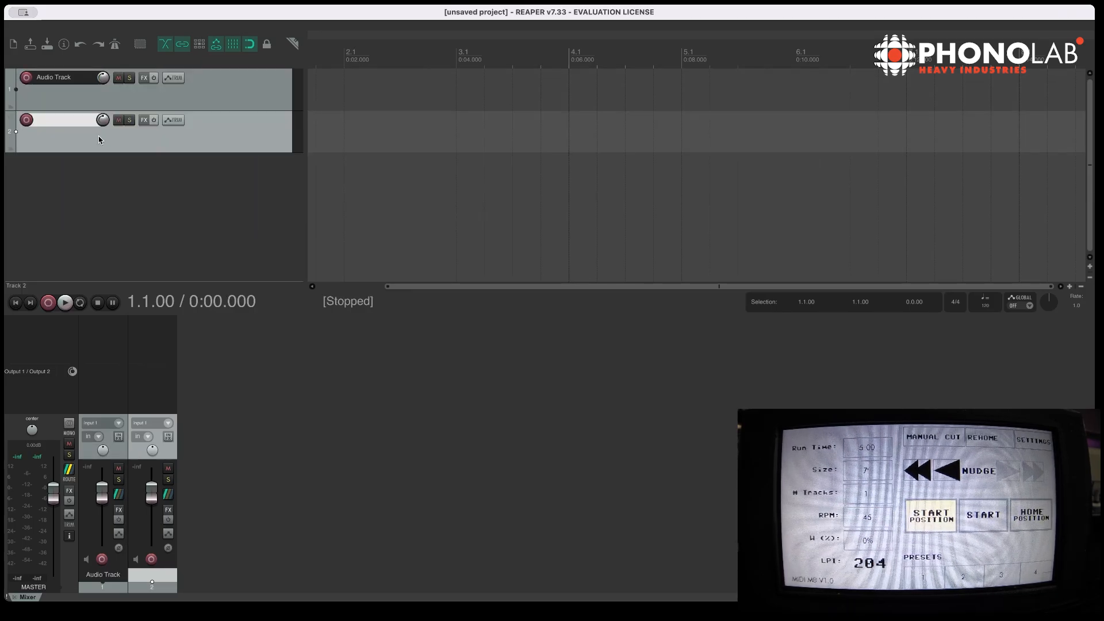
{"action": "double_click", "coordinate": [64, 122]}
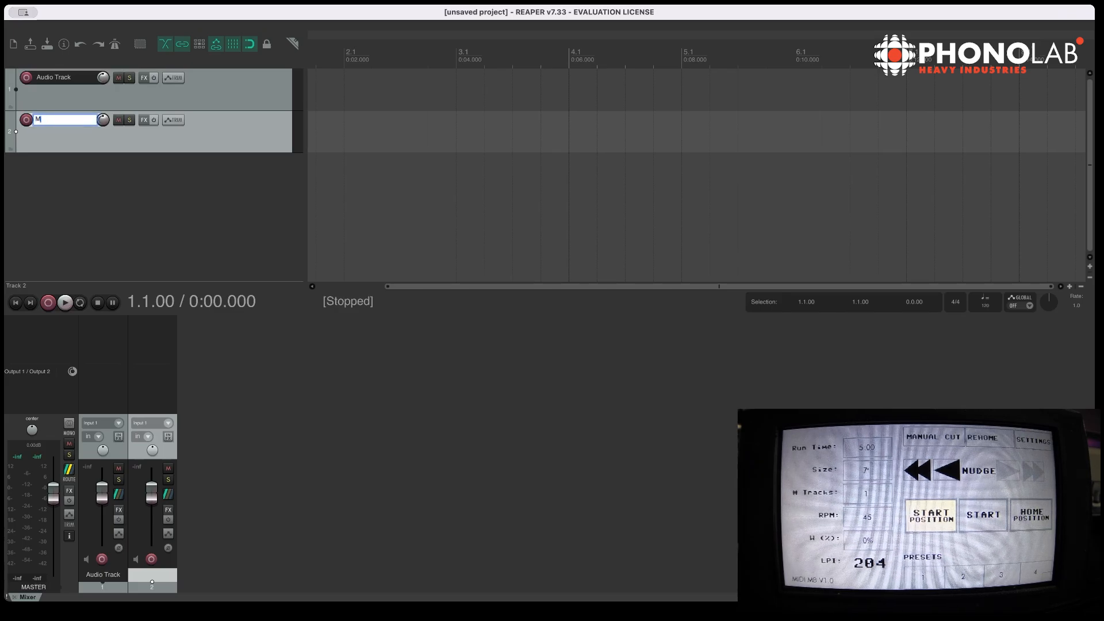
{"action": "type", "text": "MIDI Track"}
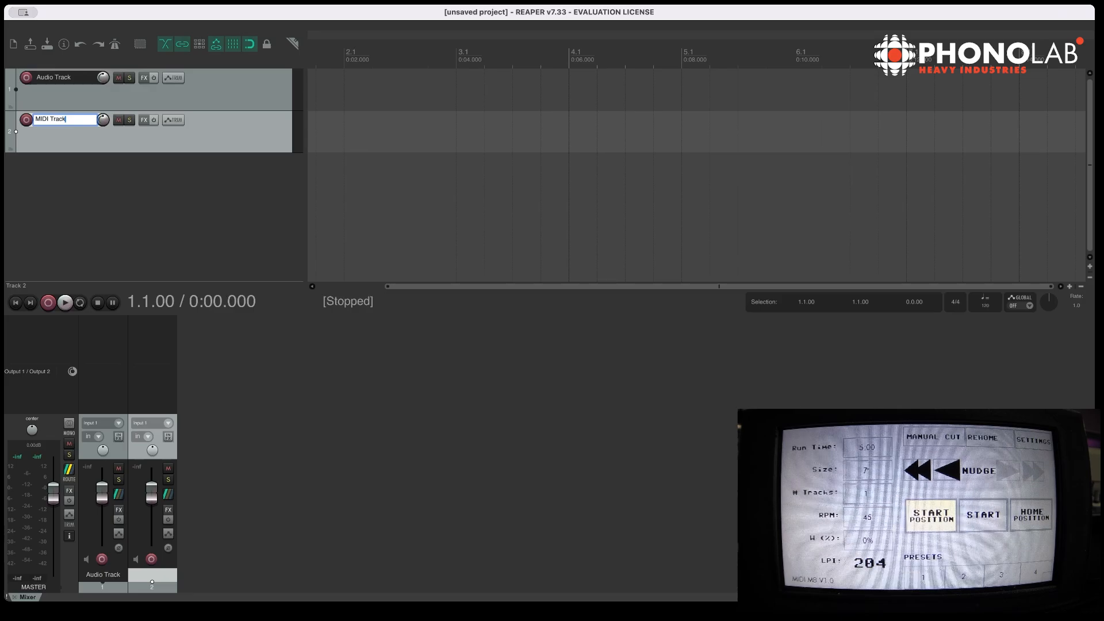
{"action": "key", "text": "Return"}
- Rename the second track as "MIDI M8 Automation"
{"action": "double_click", "coordinate": [69, 122]}
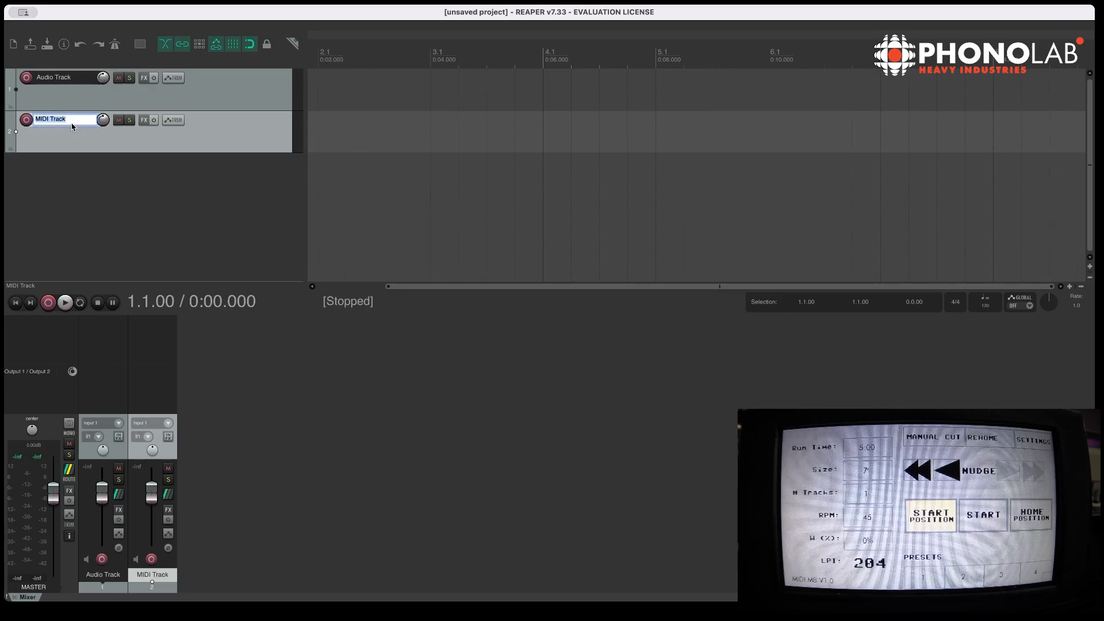
{"action": "type", "text": "MIDI"}
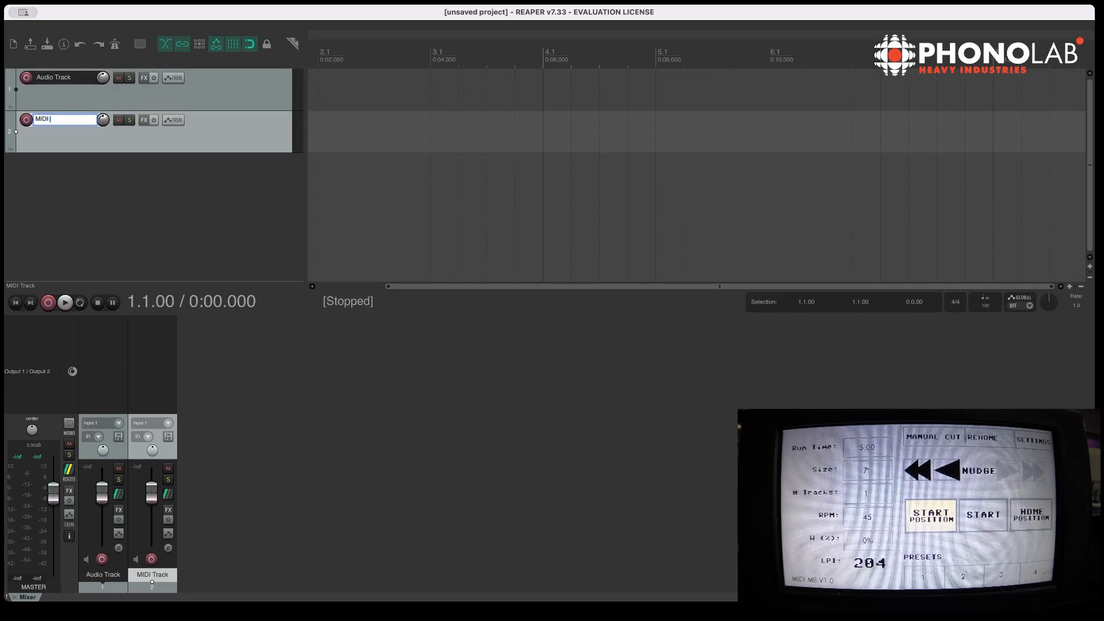
{"action": "type", "text": " M8 A"}
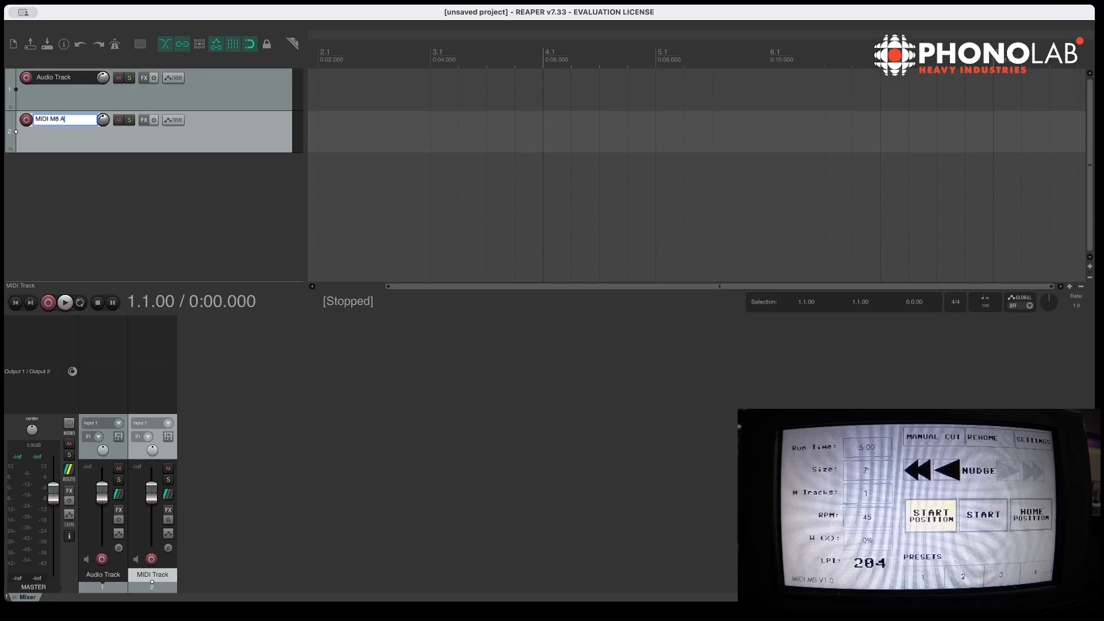
{"action": "type", "text": "utomation"}
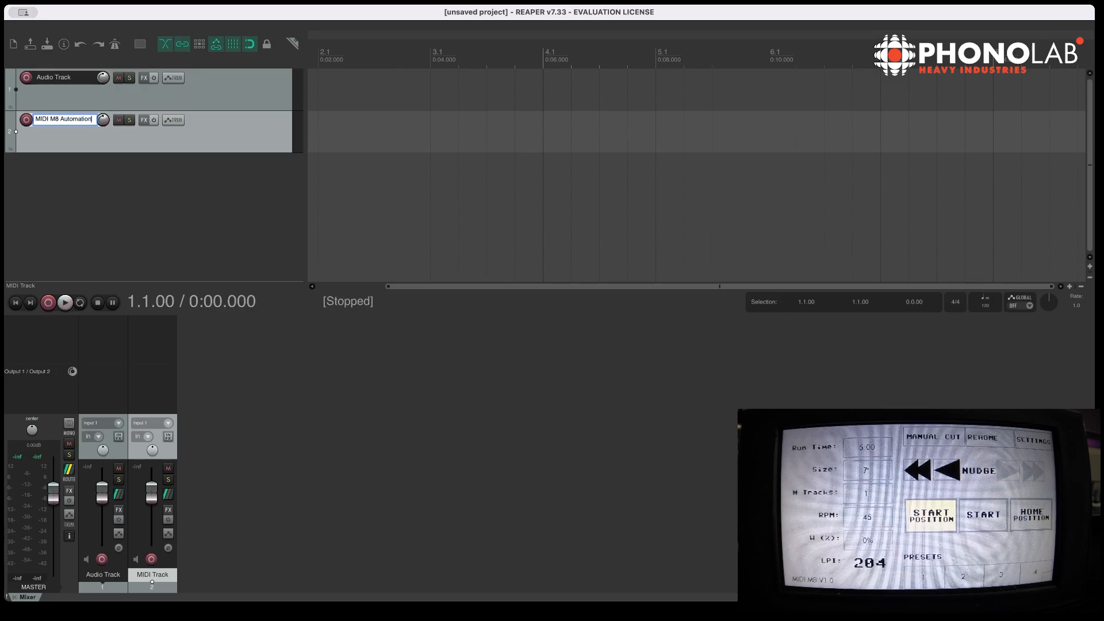
{"action": "key", "text": "Return"}
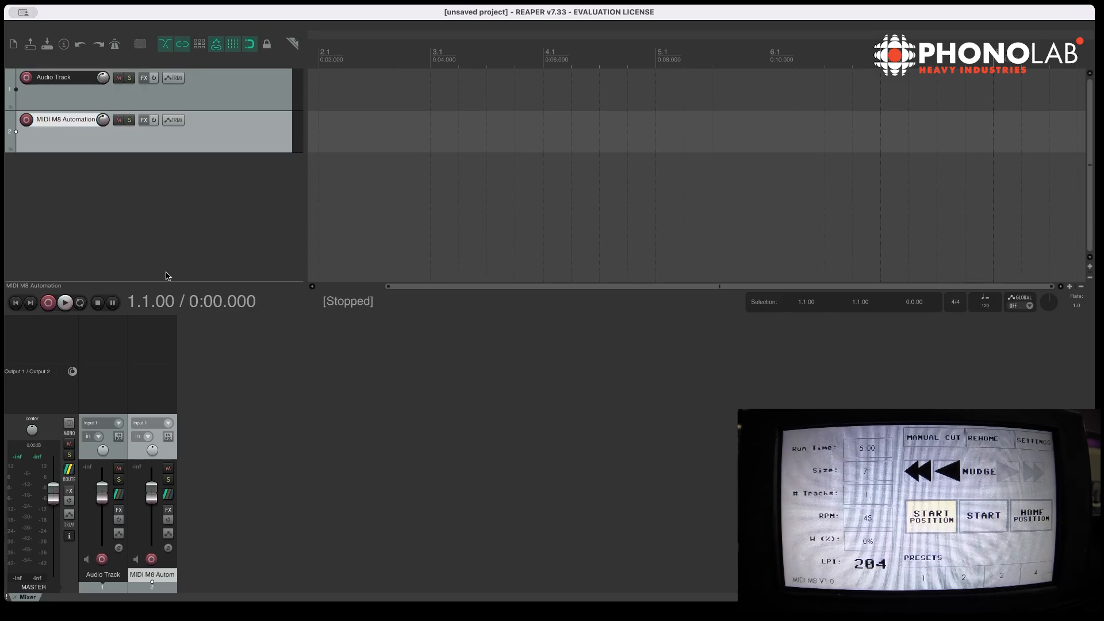
- Route the MIDI M8 Automation track's MIDI hardware output to Solid State Logic - SSL 2+, sending to channel 1
{"action": "left_click", "coordinate": [155, 374]}
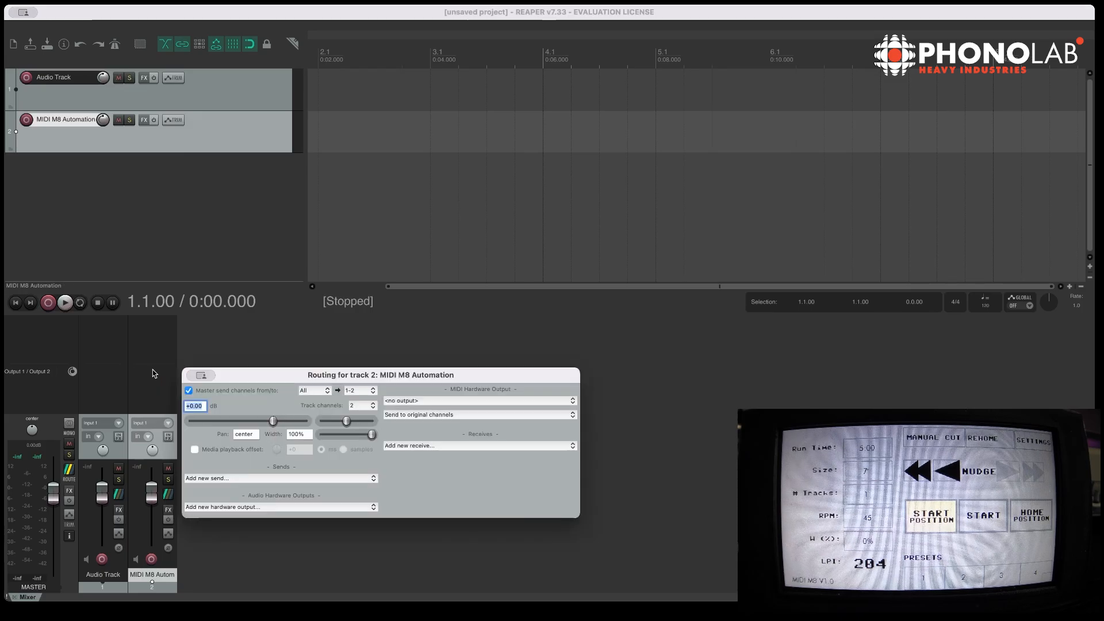
{"action": "left_click", "coordinate": [460, 401]}
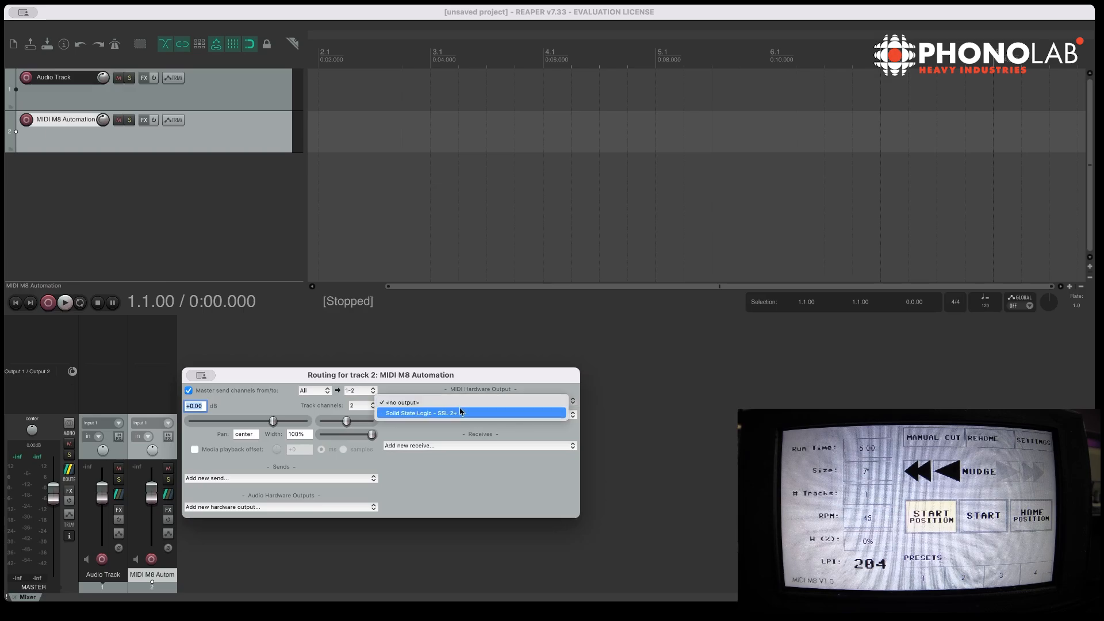
{"action": "left_click", "coordinate": [462, 414]}
{"action": "left_click", "coordinate": [461, 414]}
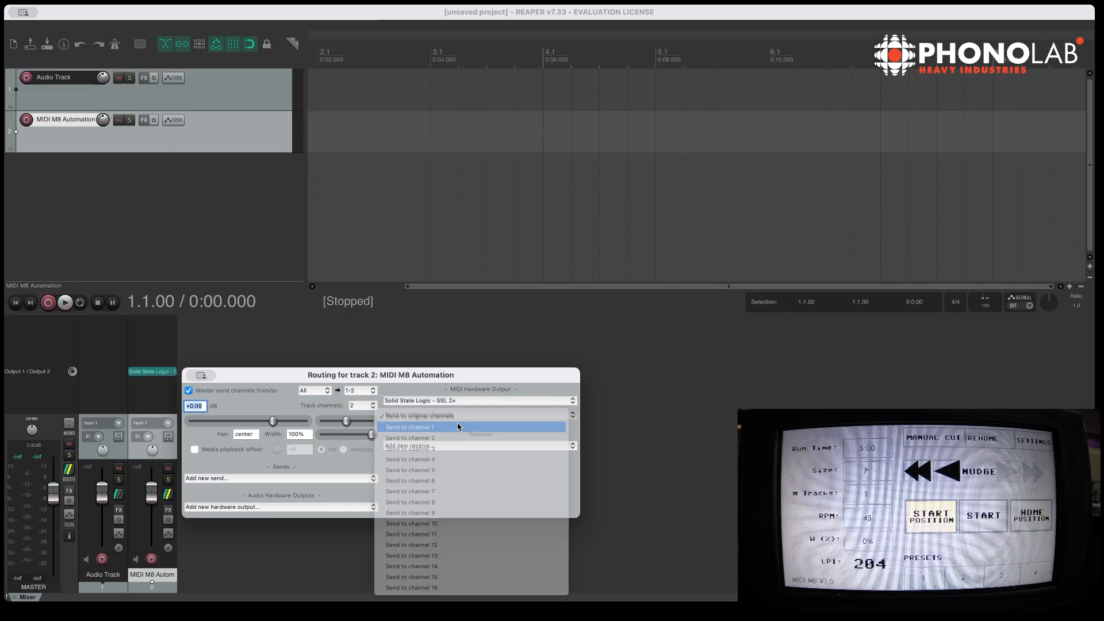
{"action": "left_click", "coordinate": [462, 426]}
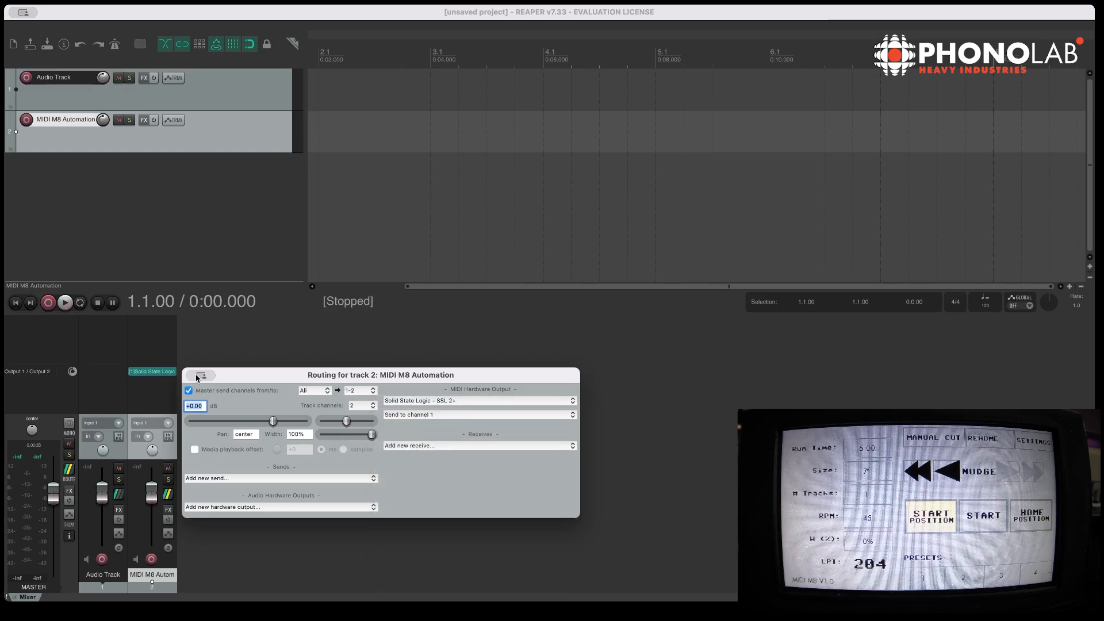
- Set the MIDI M8 Automation track's input to MIDI from Solid State Logic - SSL 2+ channel 1 and its record mode to output (MIDI)
{"action": "left_click", "coordinate": [167, 424]}
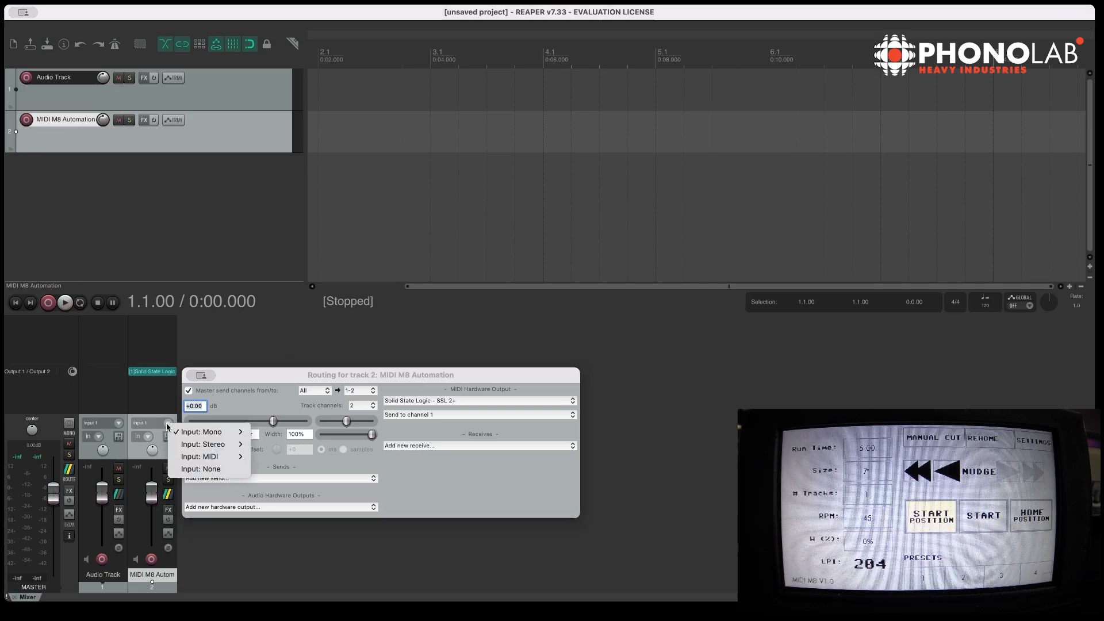
{"action": "mouse_move", "coordinate": [219, 457]}
{"action": "mouse_move", "coordinate": [286, 458]}
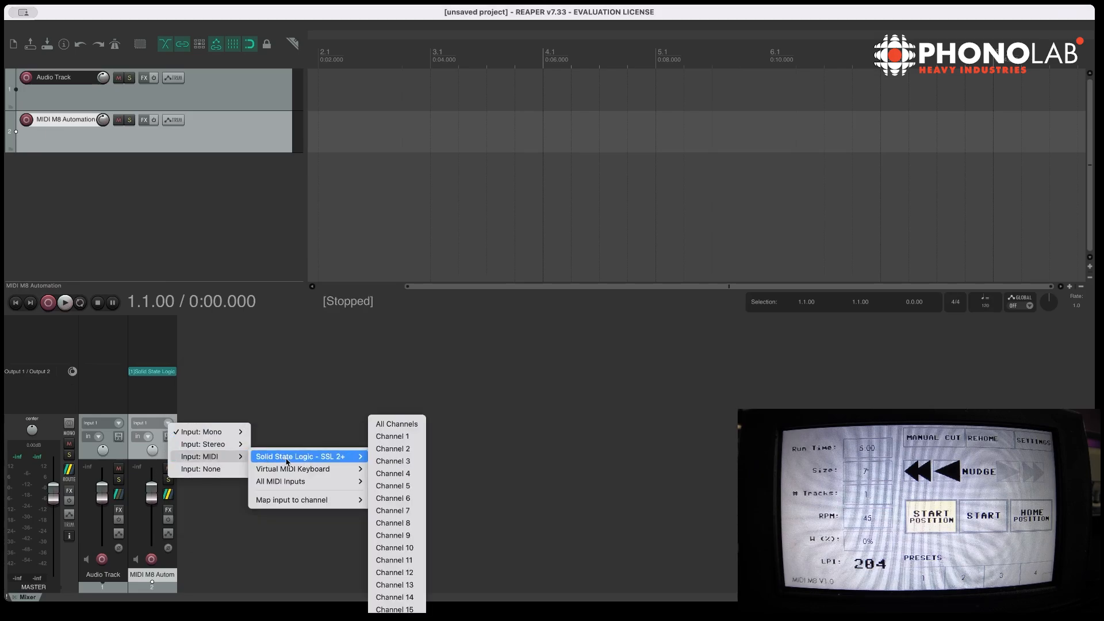
{"action": "left_click", "coordinate": [399, 441]}
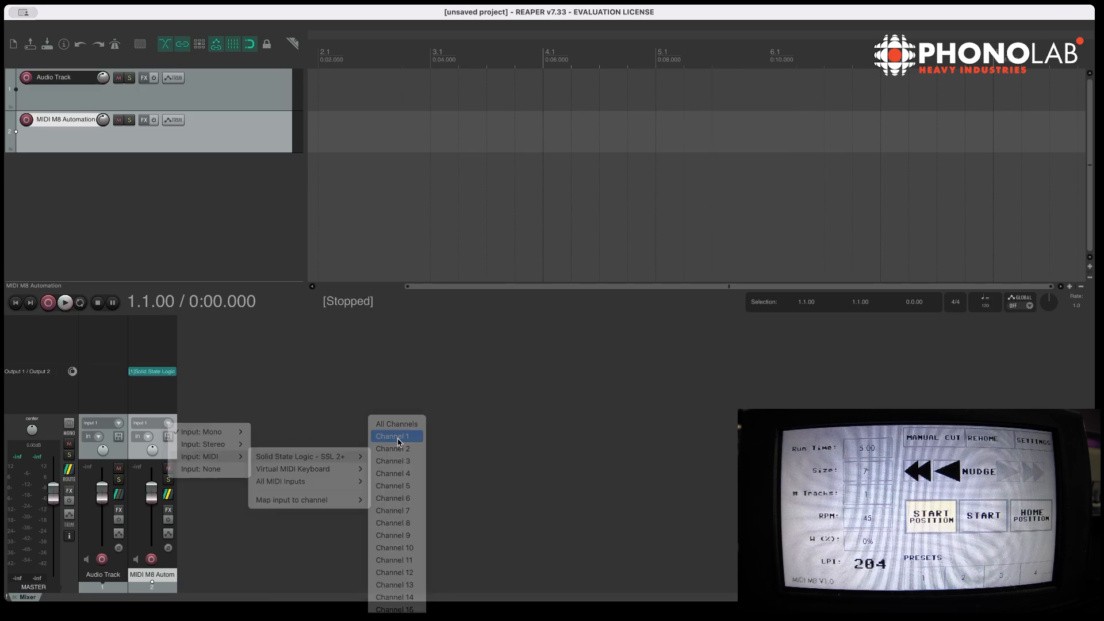
{"action": "left_click", "coordinate": [148, 437]}
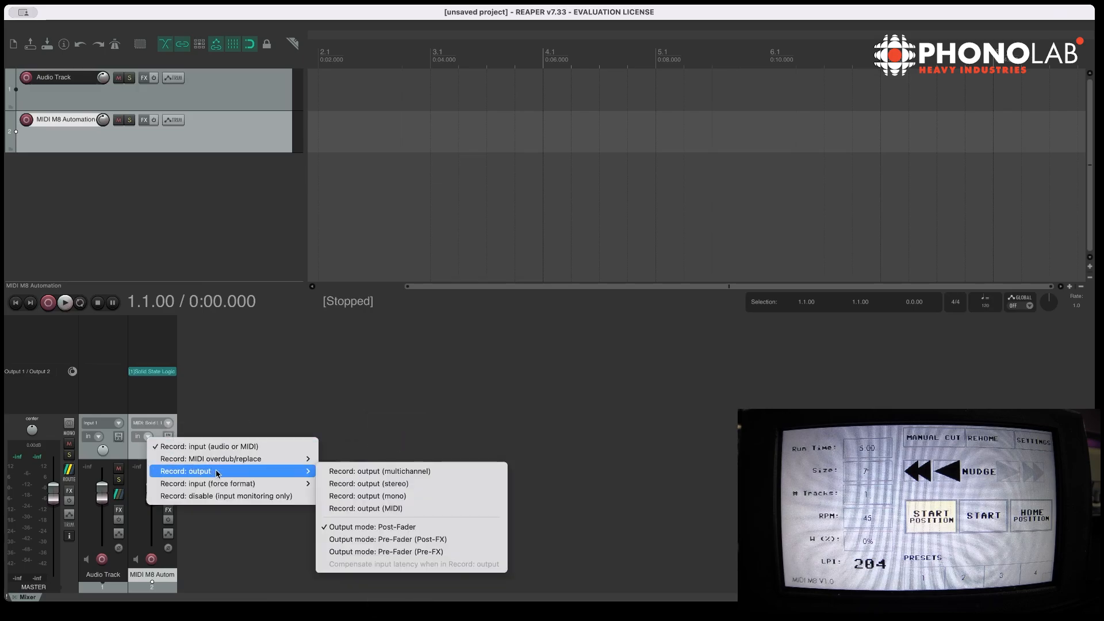
{"action": "left_click", "coordinate": [371, 508]}
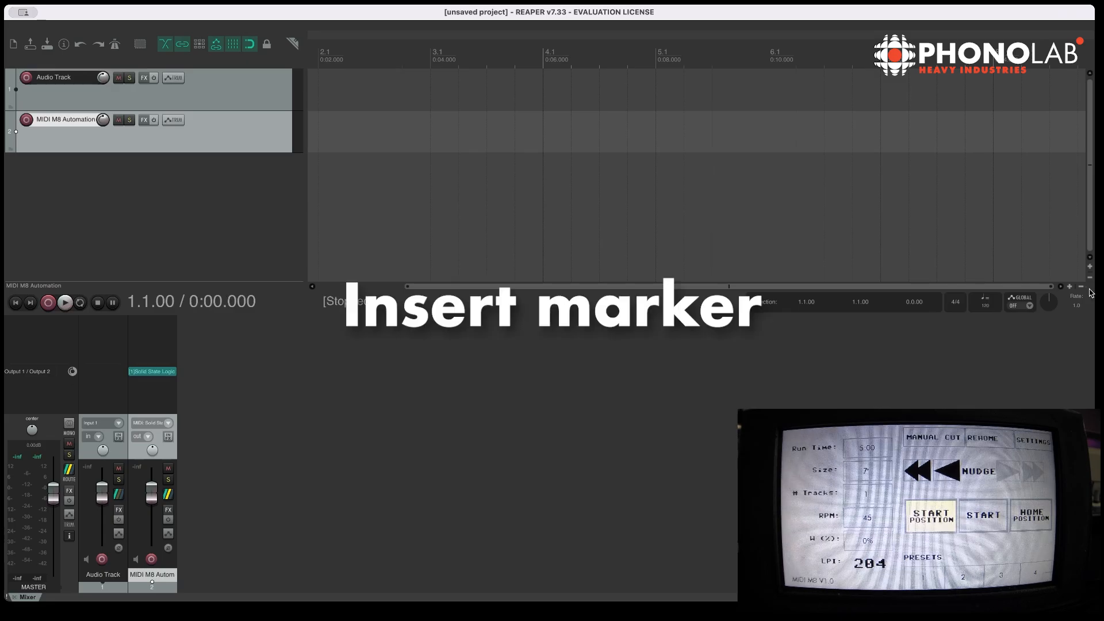
- Add a marker named "Start of Cut" at the start of the timeline, position 1.1.00
{"action": "left_click", "coordinate": [1081, 287]}
{"action": "left_click", "coordinate": [1081, 287]}
{"action": "left_click", "coordinate": [1081, 287]}
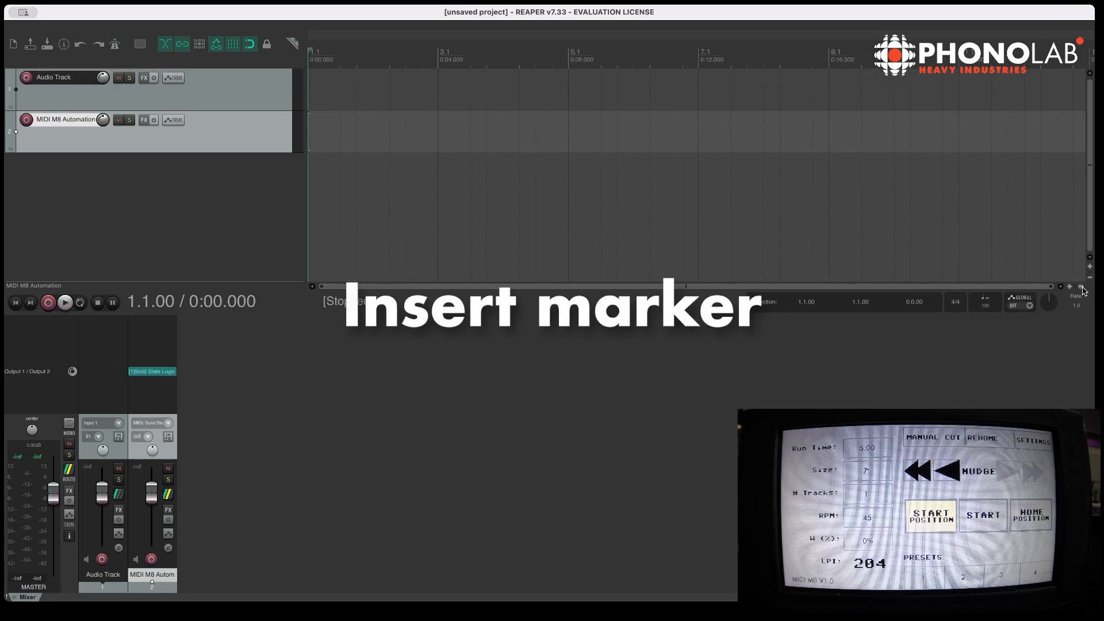
{"action": "right_click", "coordinate": [311, 56]}
{"action": "left_click", "coordinate": [364, 125]}
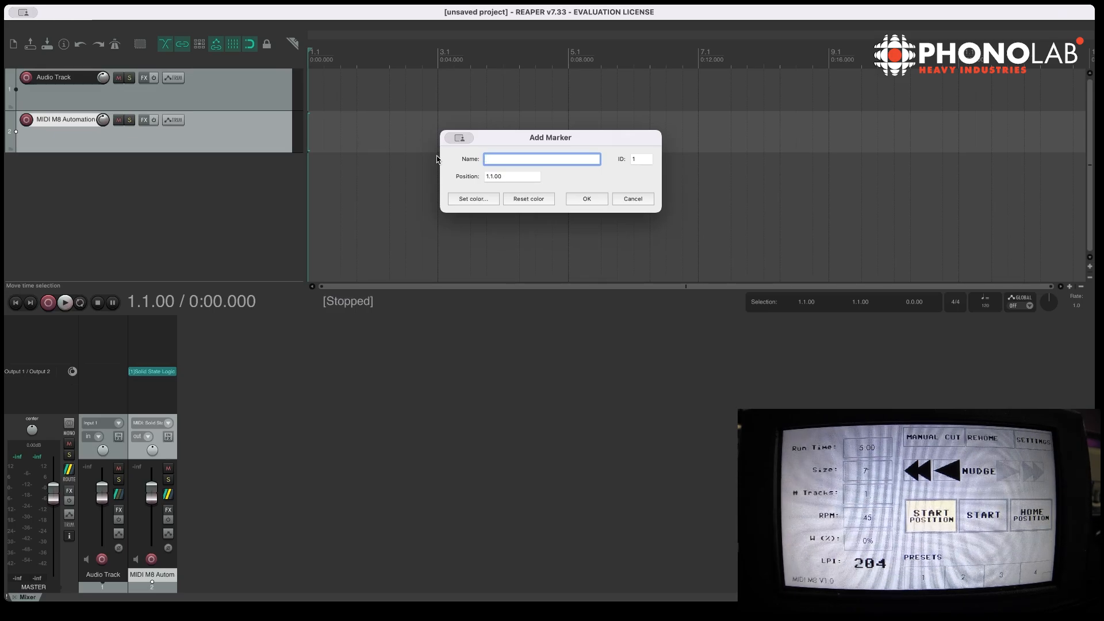
{"action": "type", "text": "Start of Cut"}
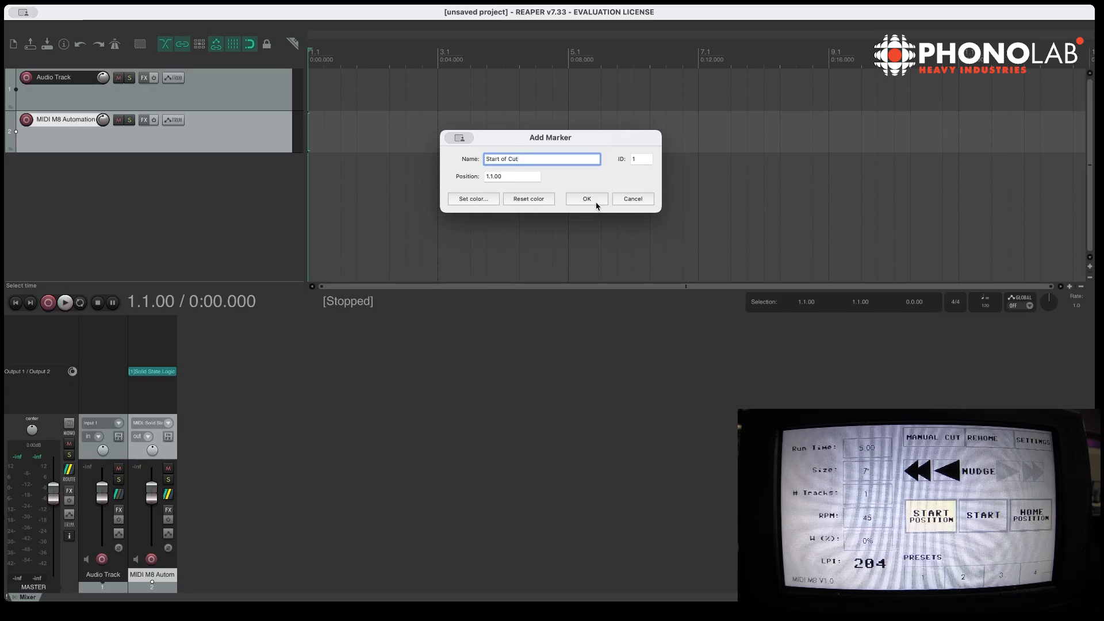
- Colour the Start of Cut marker green and finish adding it
{"action": "left_click", "coordinate": [480, 199]}
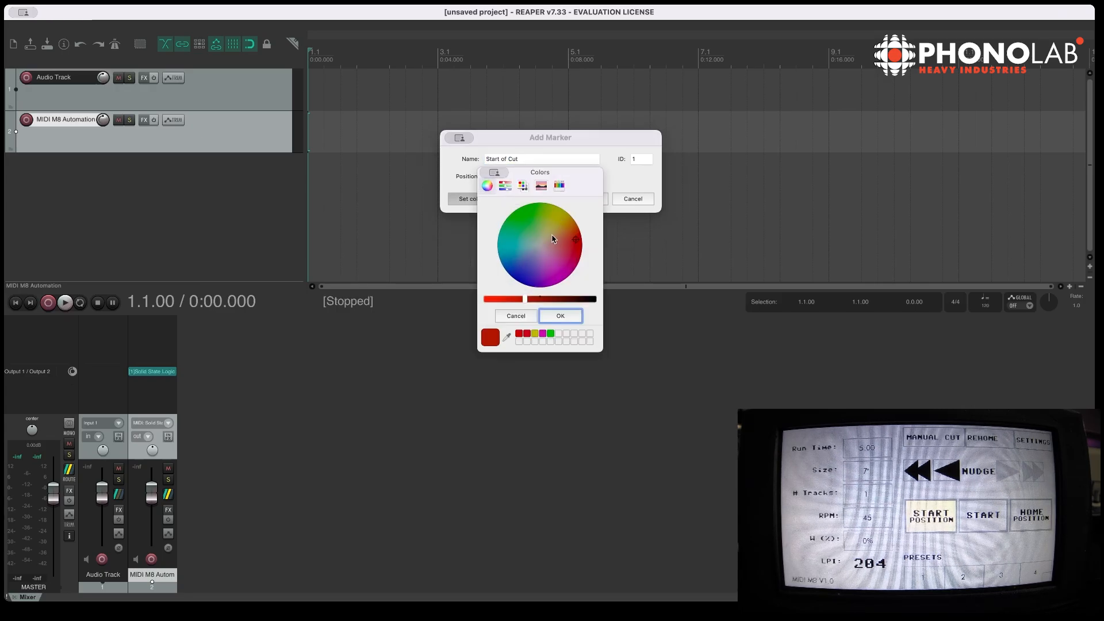
{"action": "left_click", "coordinate": [522, 209]}
{"action": "left_click", "coordinate": [561, 315]}
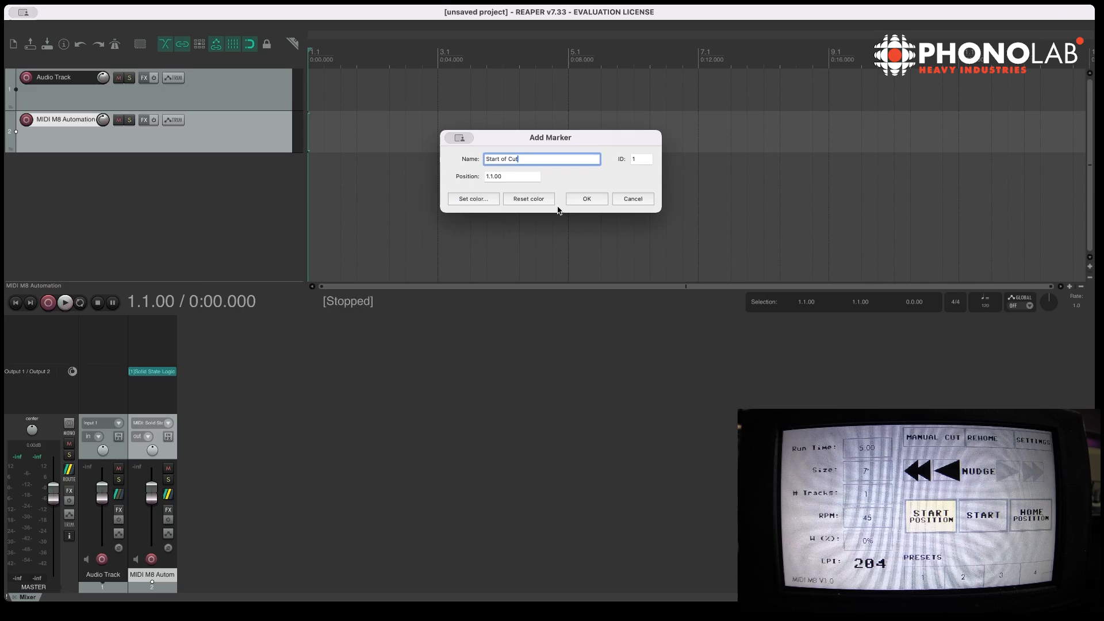
{"action": "left_click", "coordinate": [592, 201]}
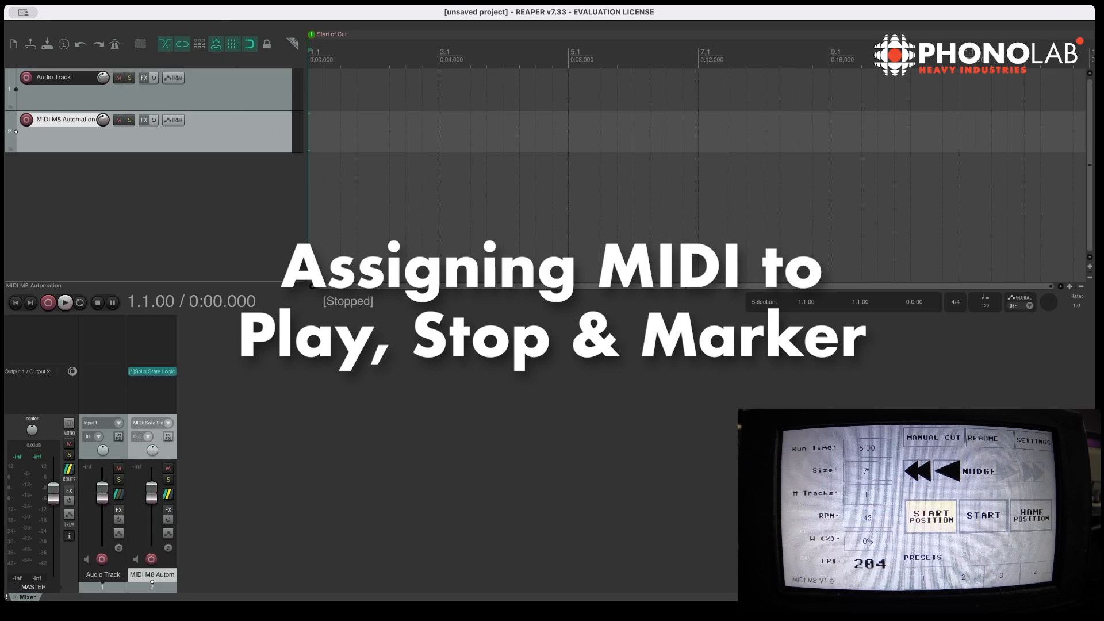
- Filter the action list for "transport: Play" and delete the existing MIDI shortcut of the Transport: Play action
{"action": "left_click", "coordinate": [198, 0]}
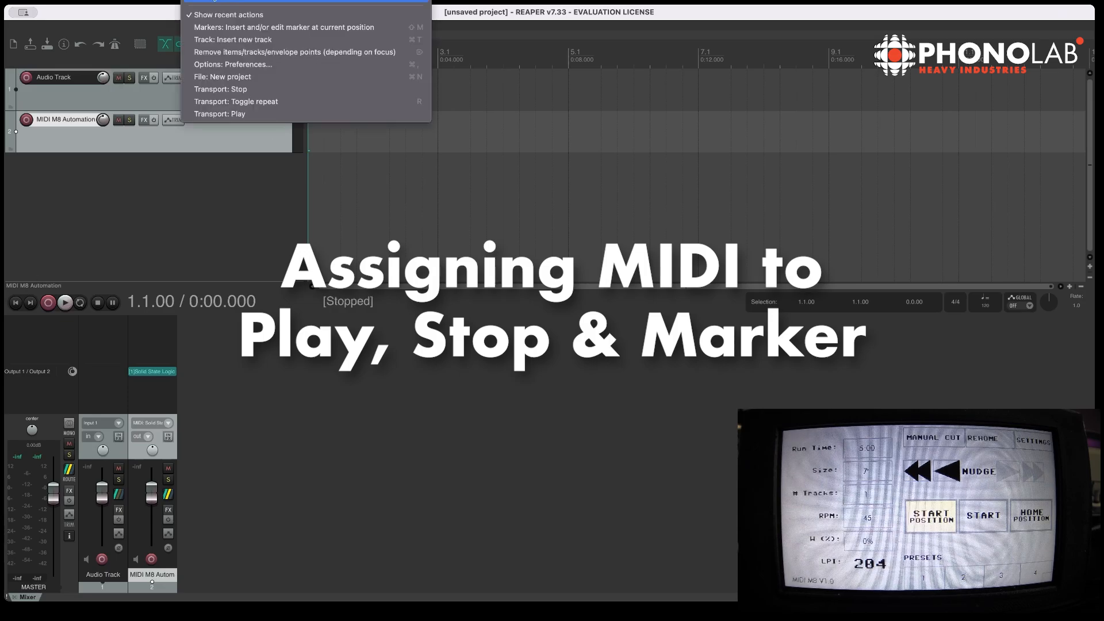
{"action": "left_click", "coordinate": [221, 1]}
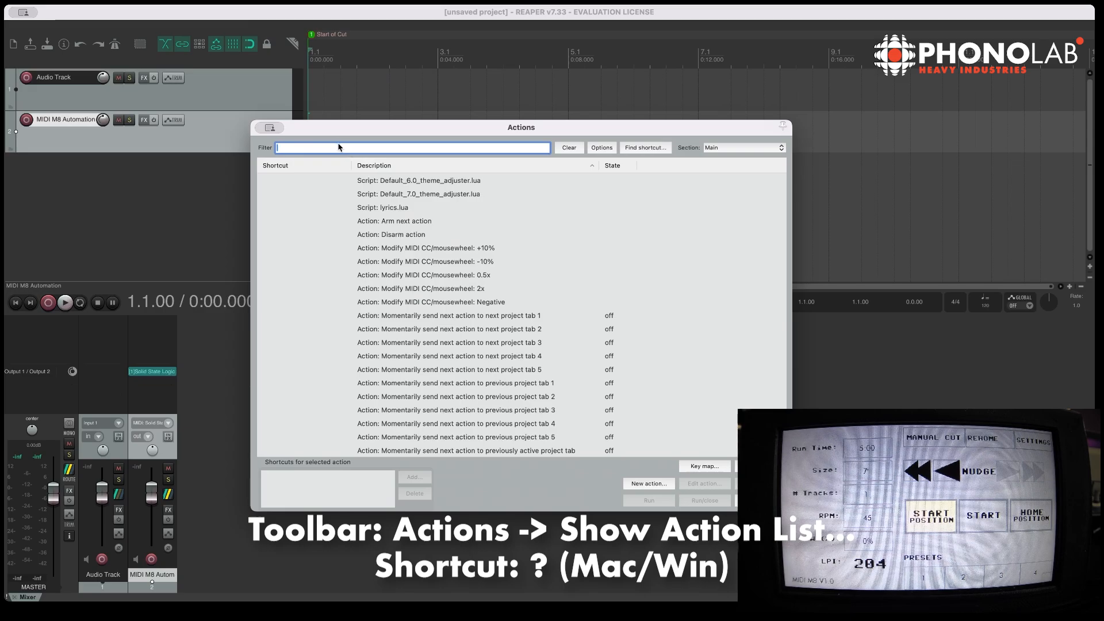
{"action": "type", "text": "trans"}
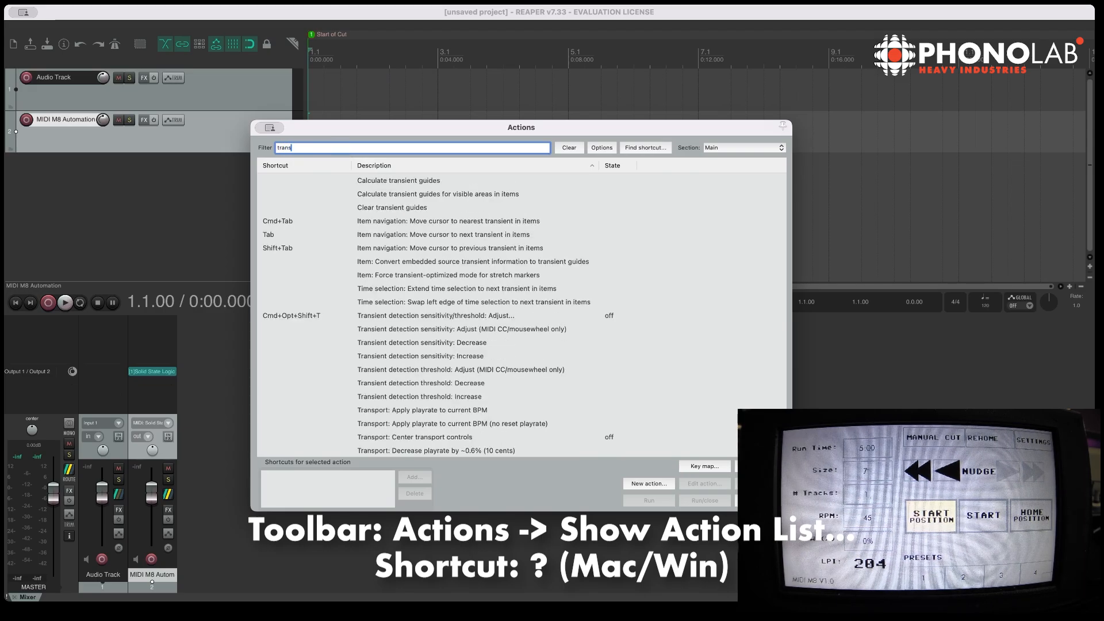
{"action": "type", "text": "port:"}
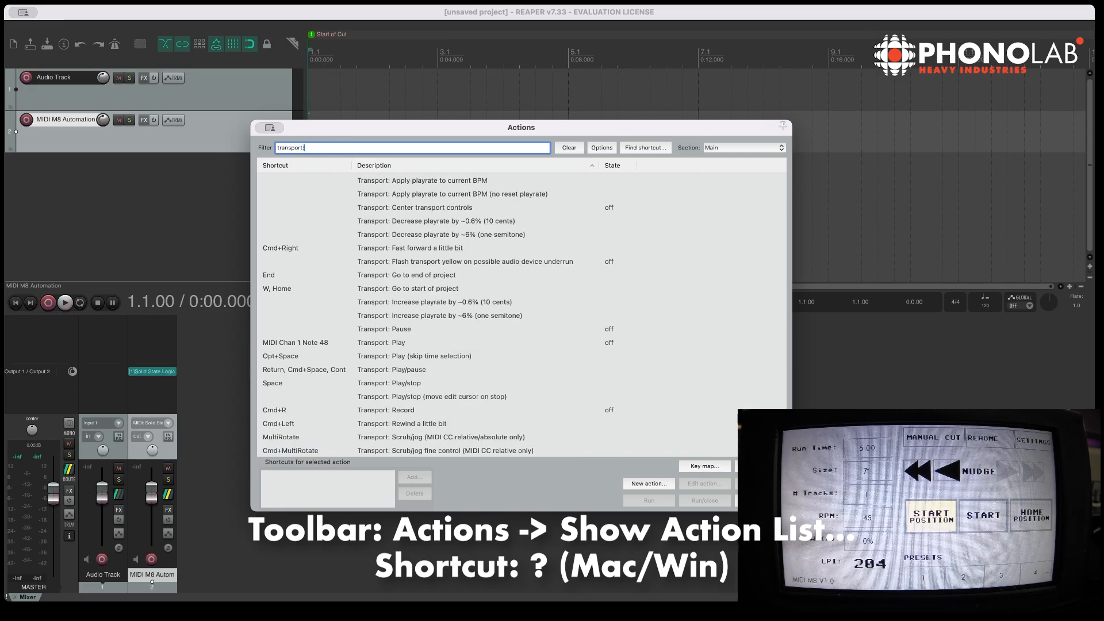
{"action": "type", "text": " Play"}
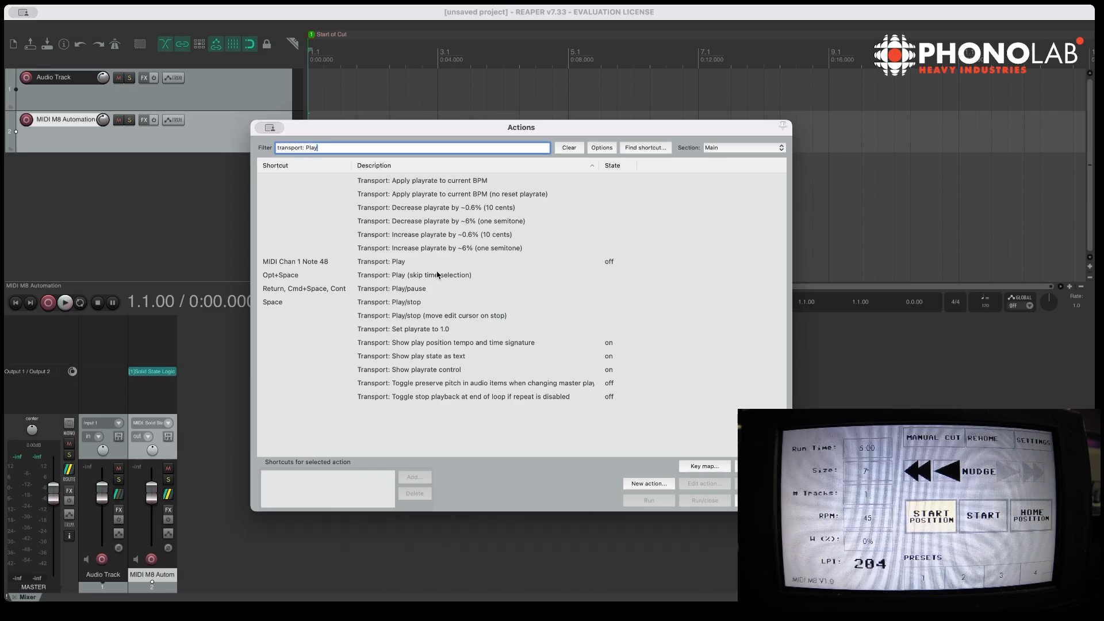
{"action": "left_click", "coordinate": [382, 264]}
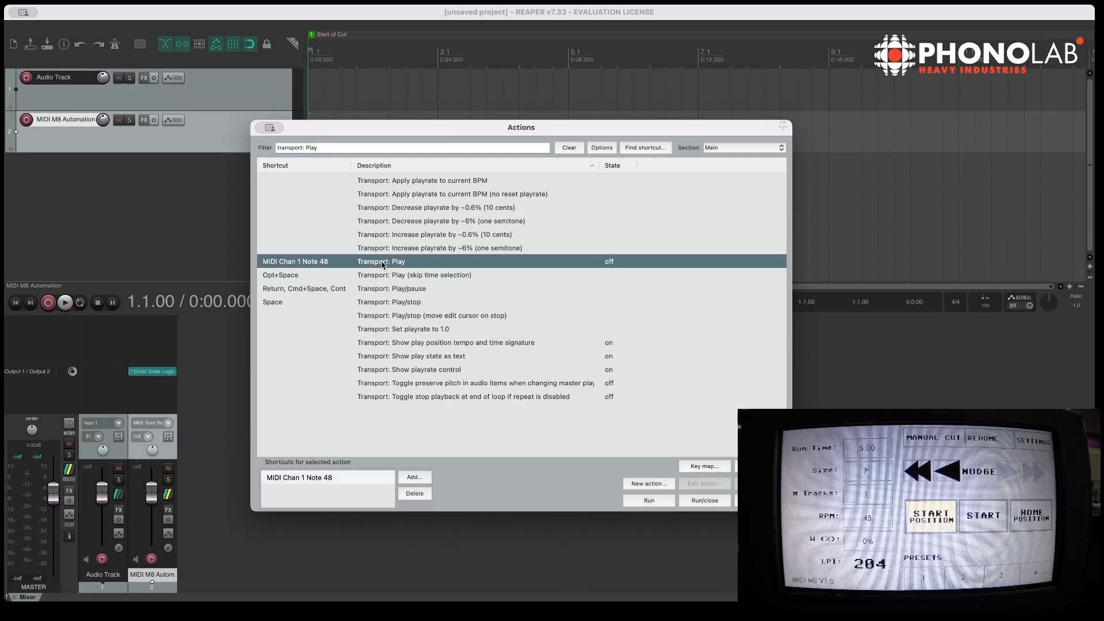
{"action": "left_click", "coordinate": [338, 482]}
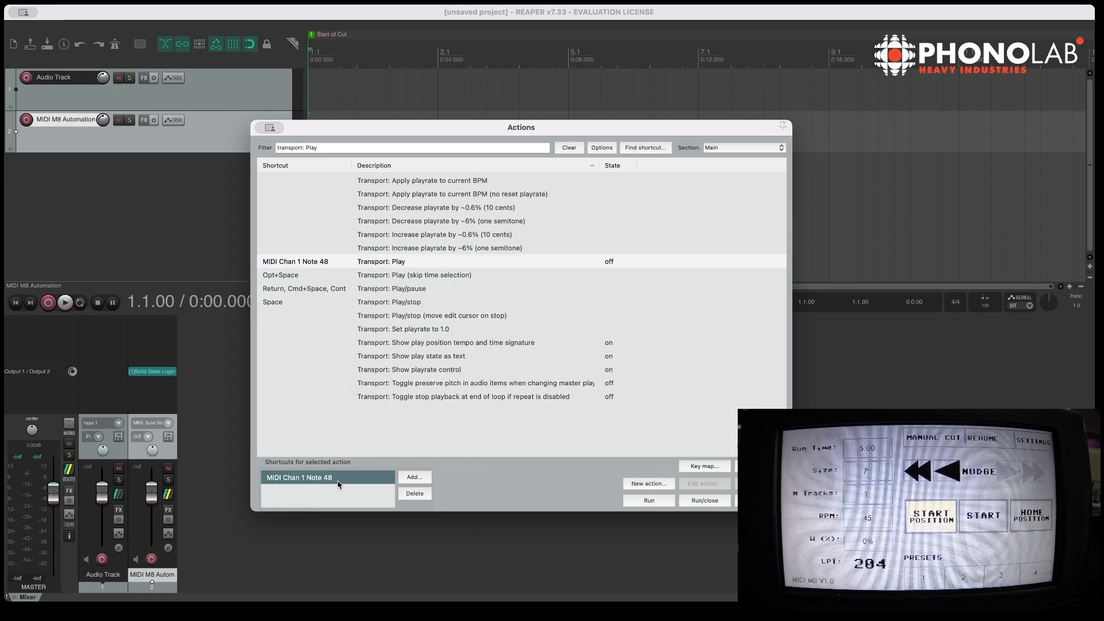
{"action": "left_click", "coordinate": [413, 494]}
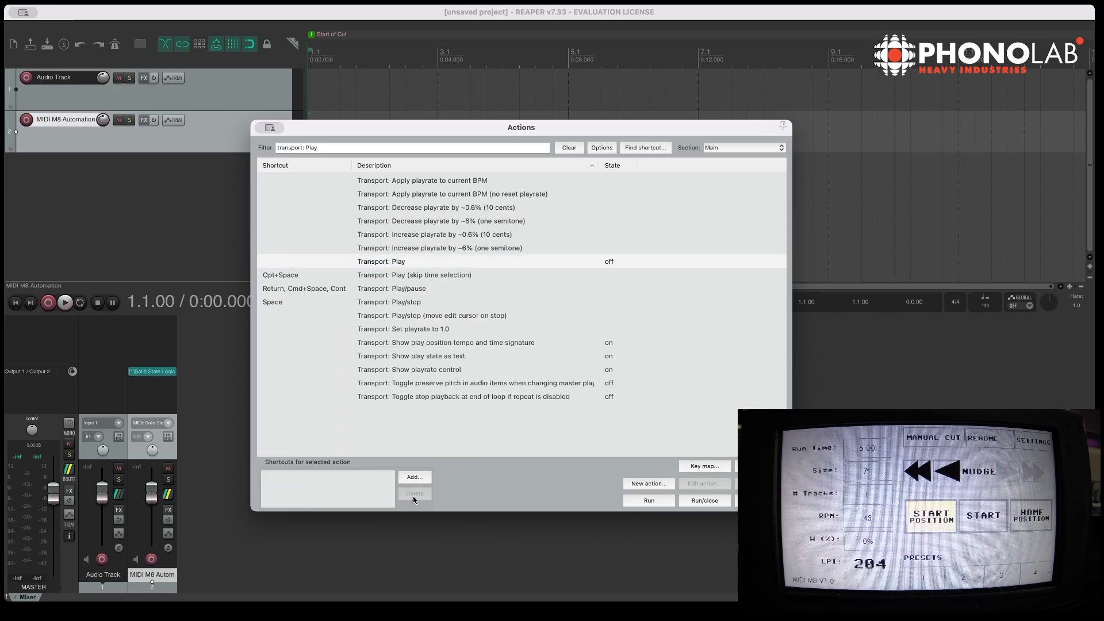
- Assign MIDI Chan 1 Note 48 as the shortcut for the Transport: Play action
{"action": "left_click", "coordinate": [380, 262]}
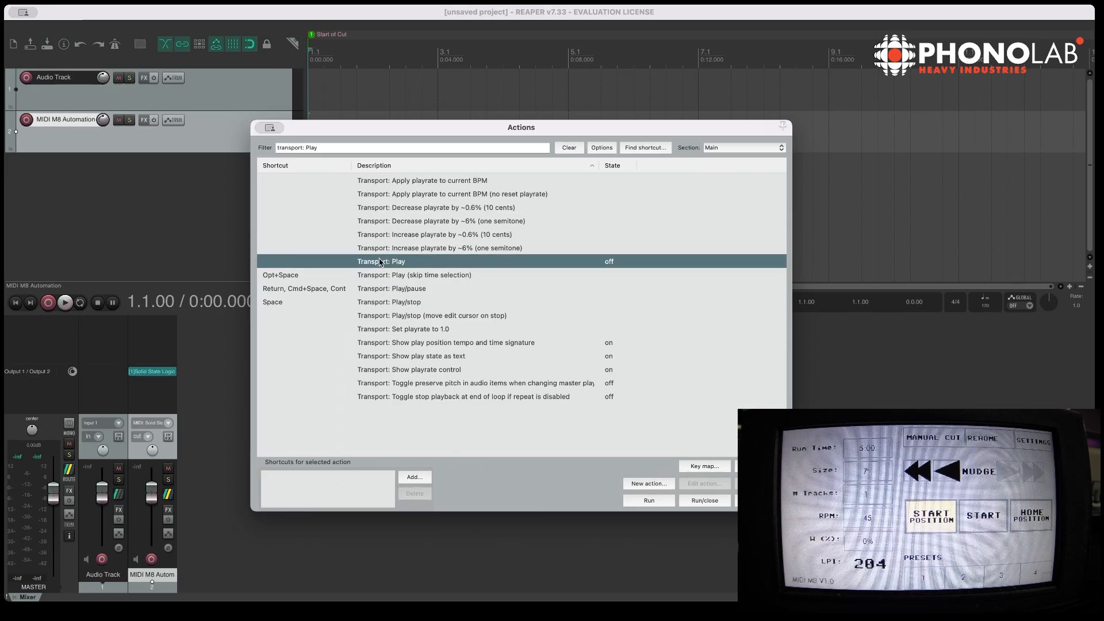
{"action": "left_click", "coordinate": [423, 476]}
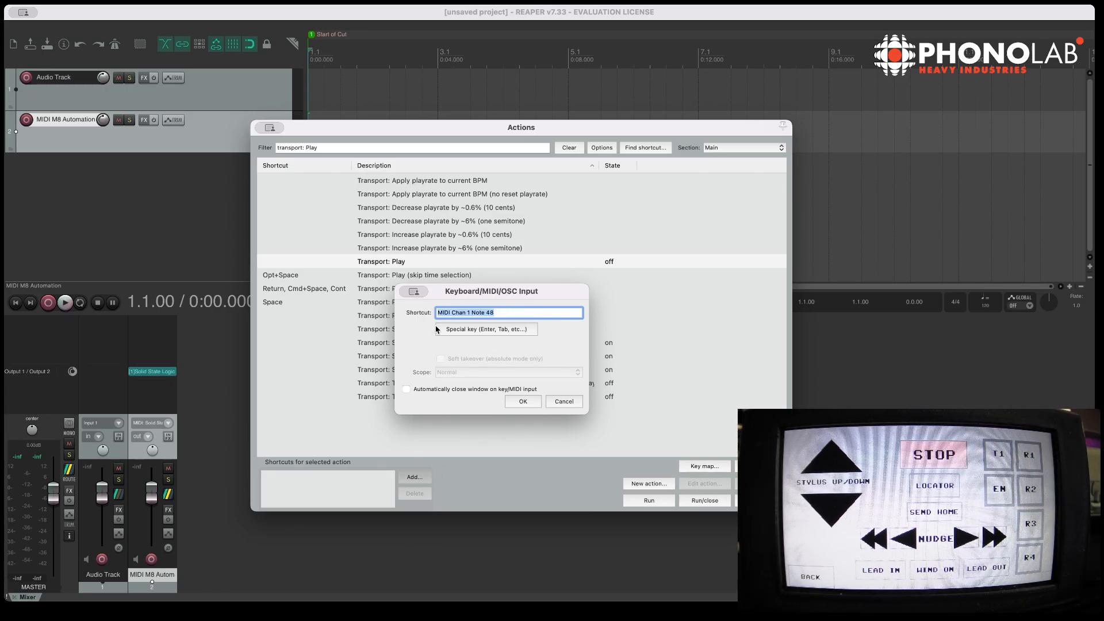
{"action": "left_click", "coordinate": [533, 403]}
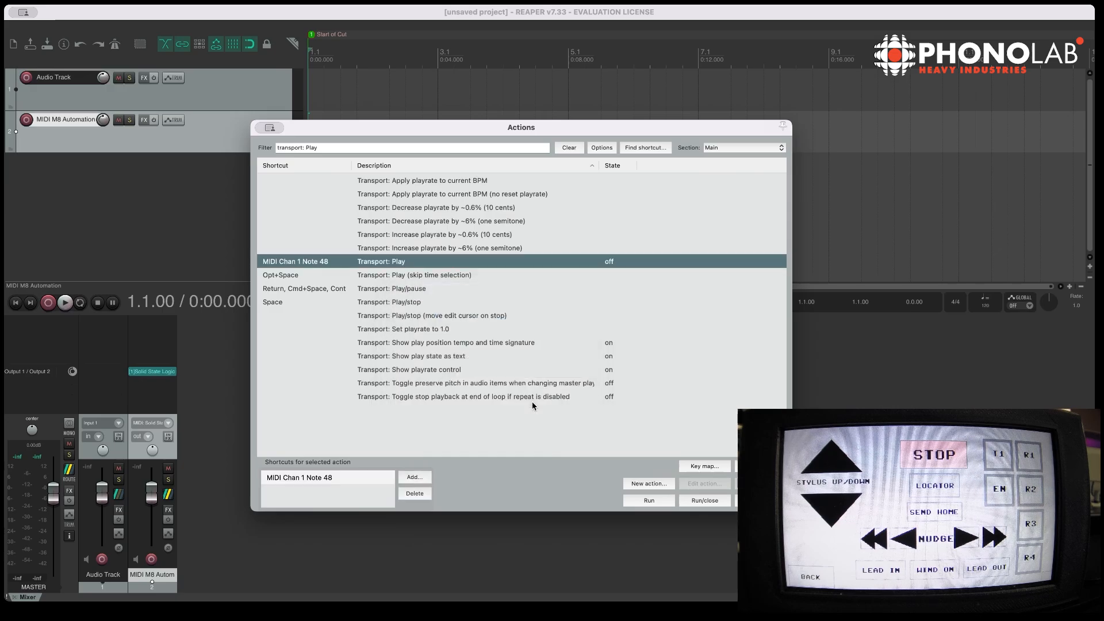
- Find the Transport: Stop action and replace its existing MIDI shortcut with a newly captured MIDI Chan 1 Note 50
{"action": "left_click", "coordinate": [343, 148]}
{"action": "key", "text": "BackSpace"}
{"action": "key", "text": "BackSpace"}
{"action": "key", "text": "BackSpace"}
{"action": "key", "text": "BackSpace"}
{"action": "type", "text": "stop"}
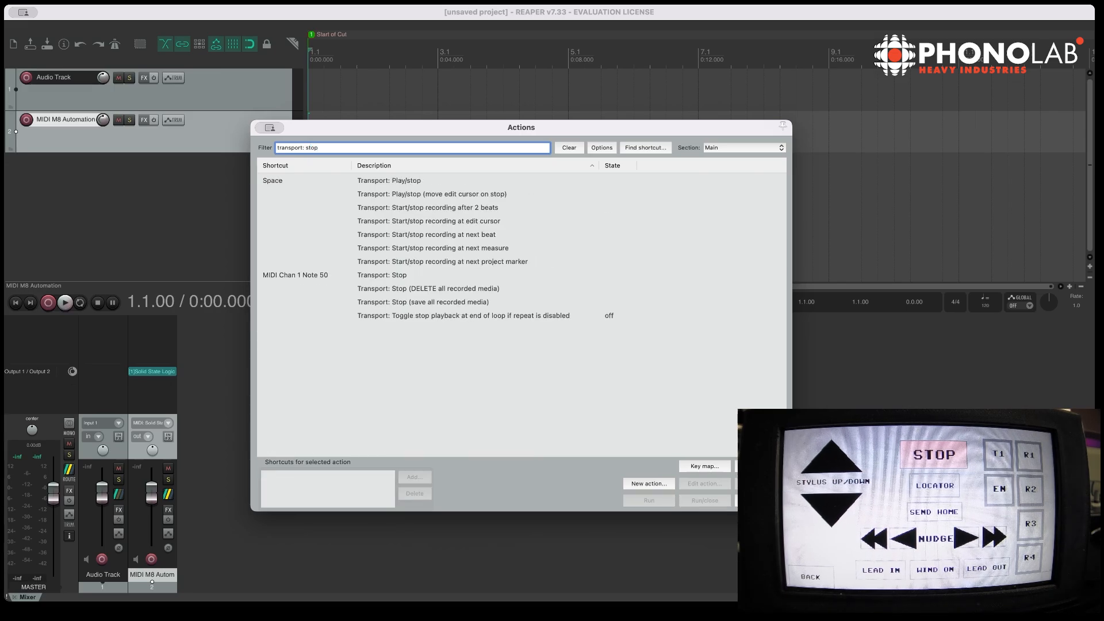
{"action": "left_click", "coordinate": [379, 276]}
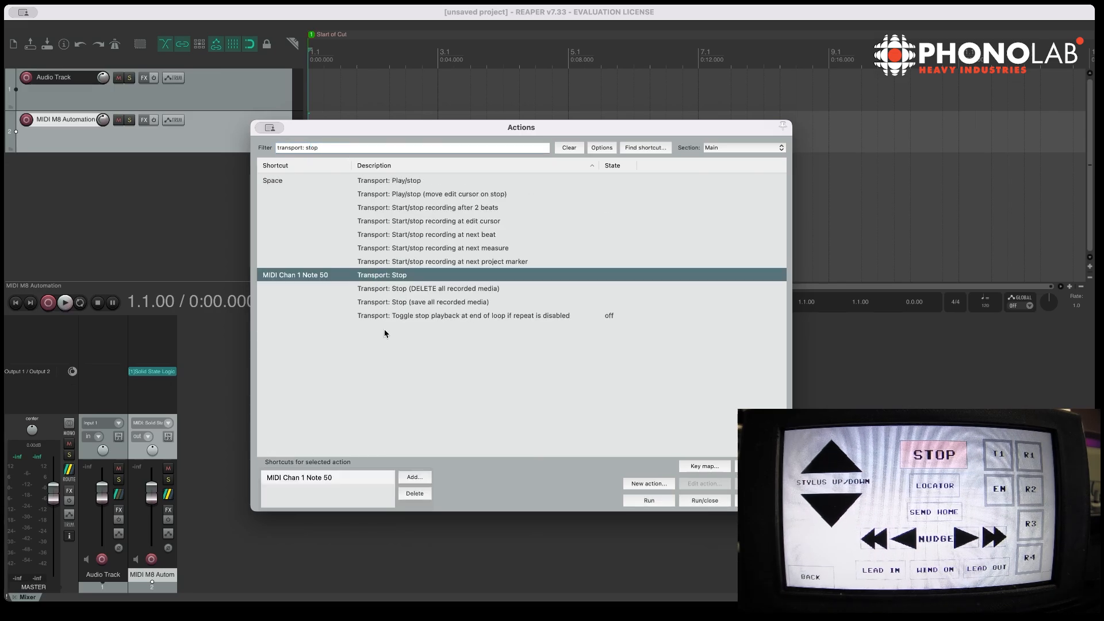
{"action": "left_click", "coordinate": [416, 493]}
{"action": "left_click", "coordinate": [417, 479]}
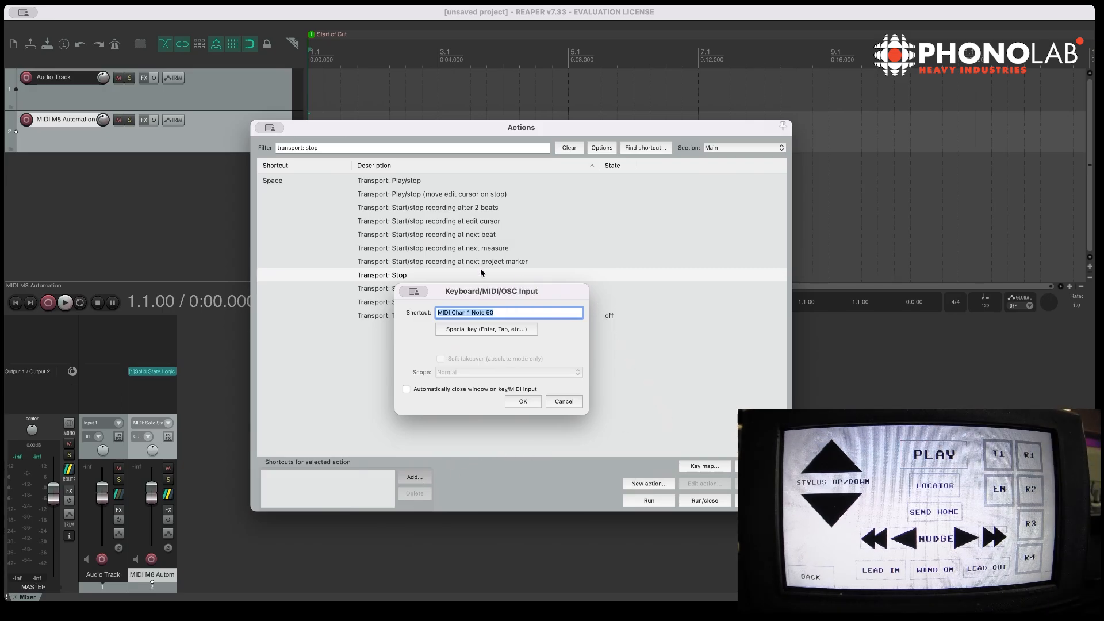
{"action": "left_click", "coordinate": [522, 401]}
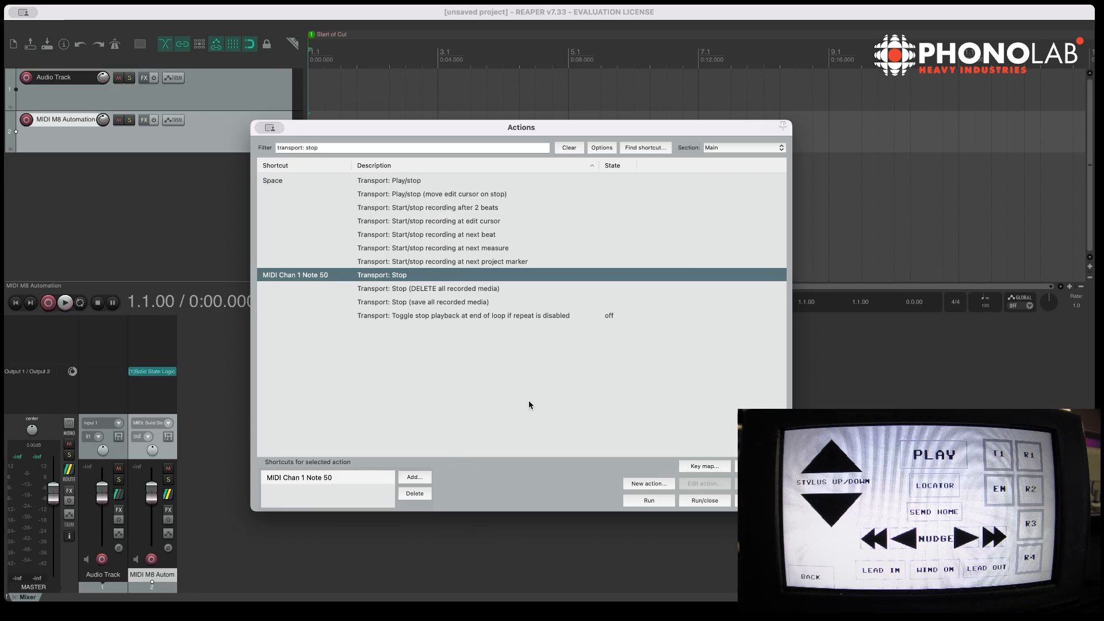
- Filter the action list for "marker" and delete the existing MIDI shortcut of Markers: Go to marker 01
{"action": "left_click_drag", "start_coordinate": [327, 147], "coordinate": [269, 147]}
{"action": "type", "text": "m"}
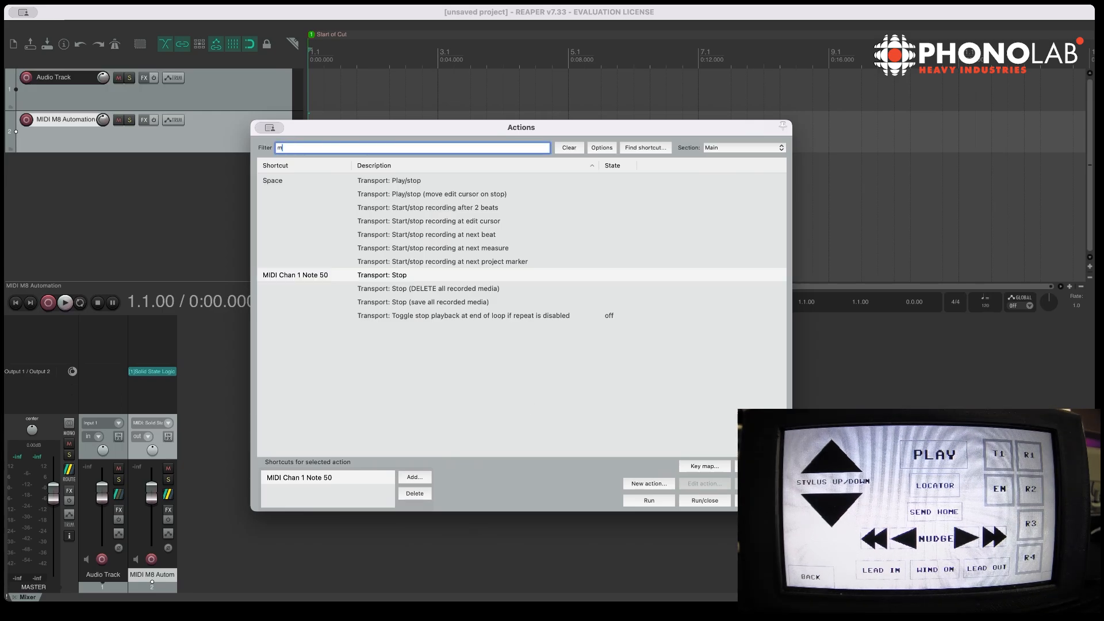
{"action": "type", "text": "arker"}
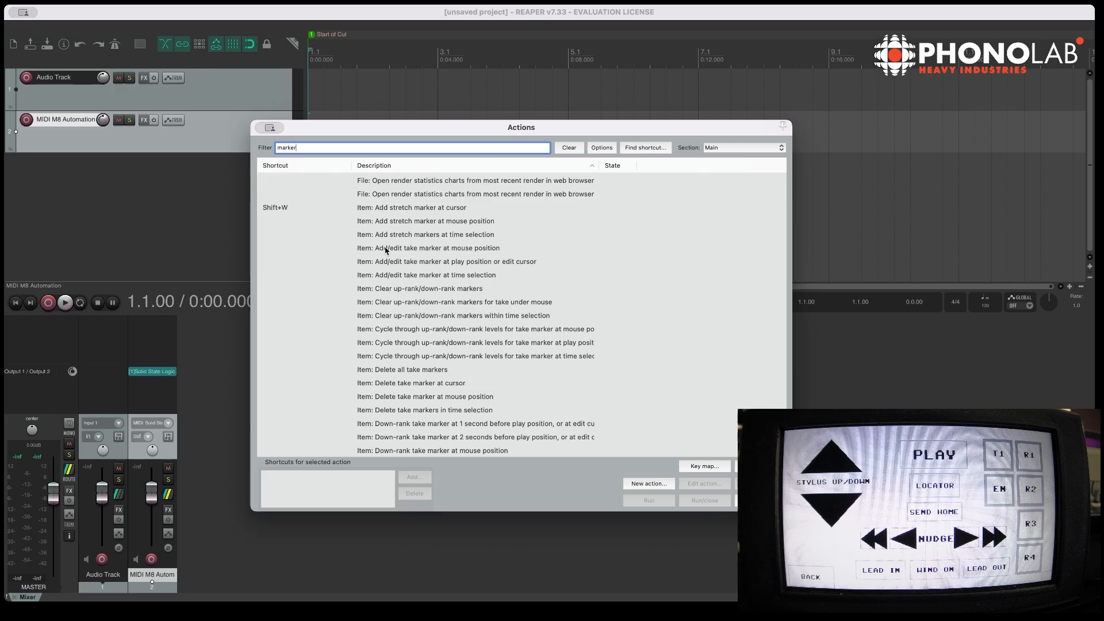
{"action": "scroll", "coordinate": [479, 311], "scroll_direction": "down", "scroll_amount": 1}
{"action": "scroll", "coordinate": [479, 309], "scroll_direction": "down", "scroll_amount": 15}
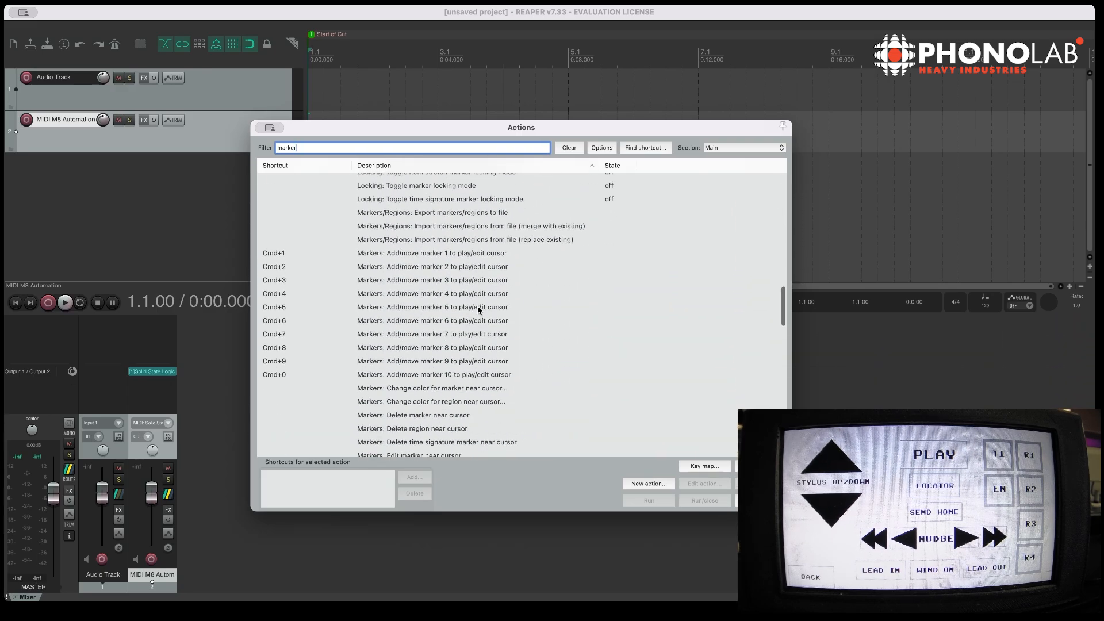
{"action": "scroll", "coordinate": [478, 310], "scroll_direction": "down", "scroll_amount": 15}
{"action": "scroll", "coordinate": [477, 310], "scroll_direction": "up", "scroll_amount": 10}
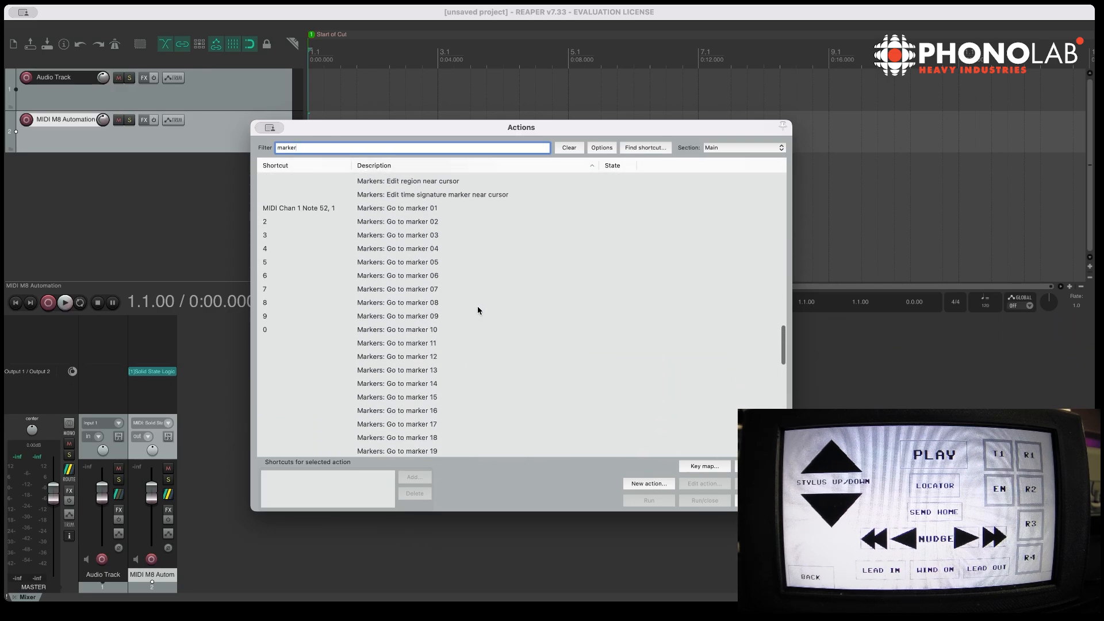
{"action": "left_click", "coordinate": [372, 210]}
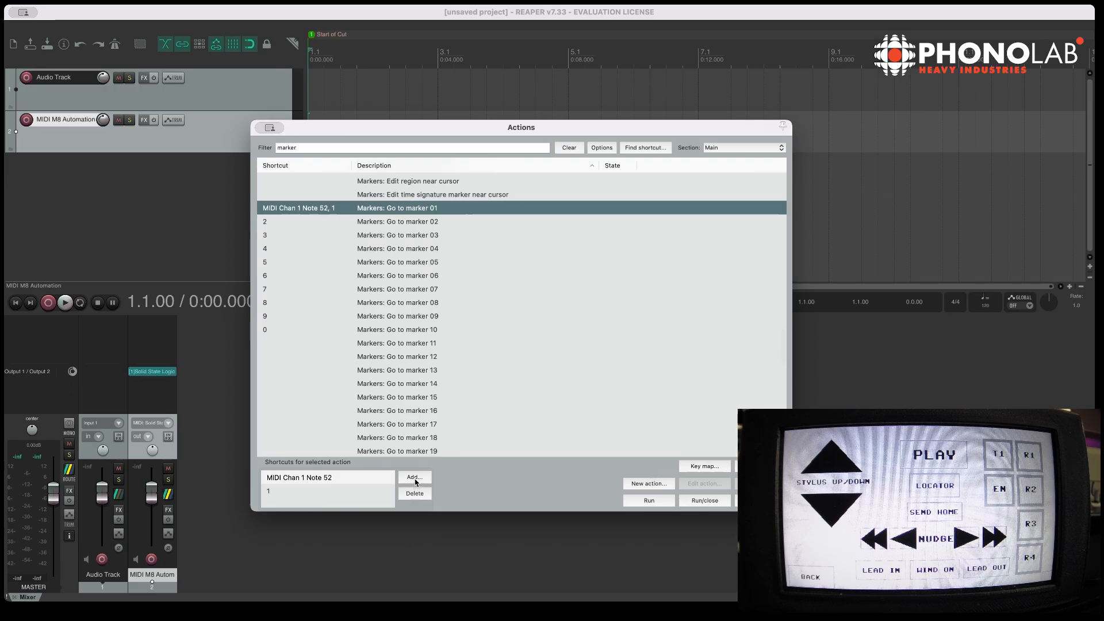
{"action": "left_click", "coordinate": [355, 481]}
{"action": "left_click", "coordinate": [412, 491]}
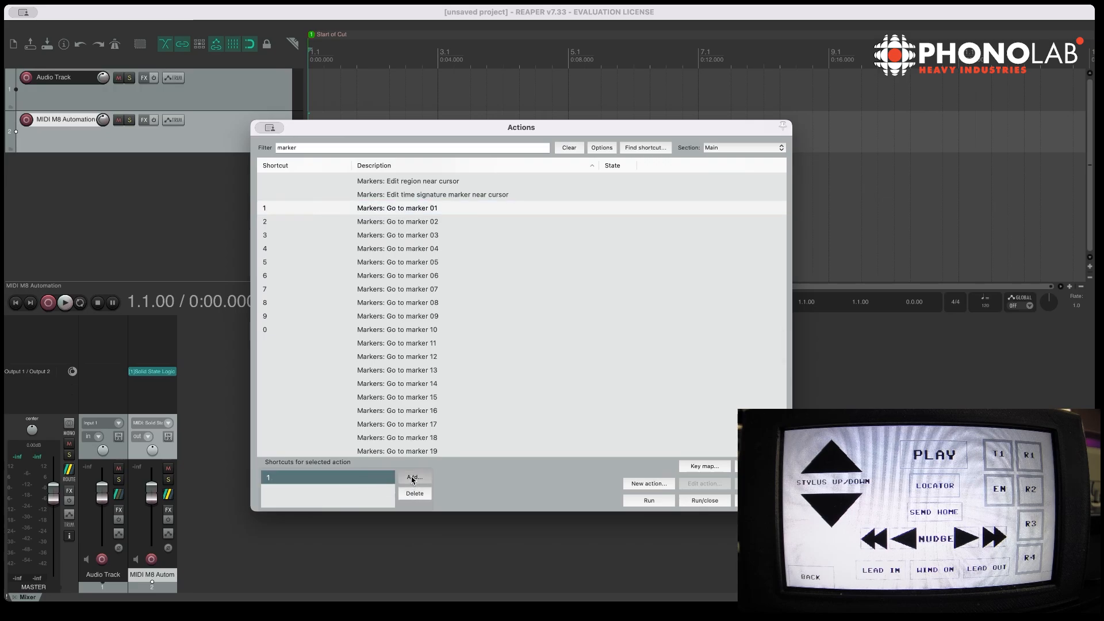
- Assign MIDI Chan 1 Note 52 as a shortcut for Markers: Go to marker 01 and close the action list
{"action": "left_click", "coordinate": [413, 477]}
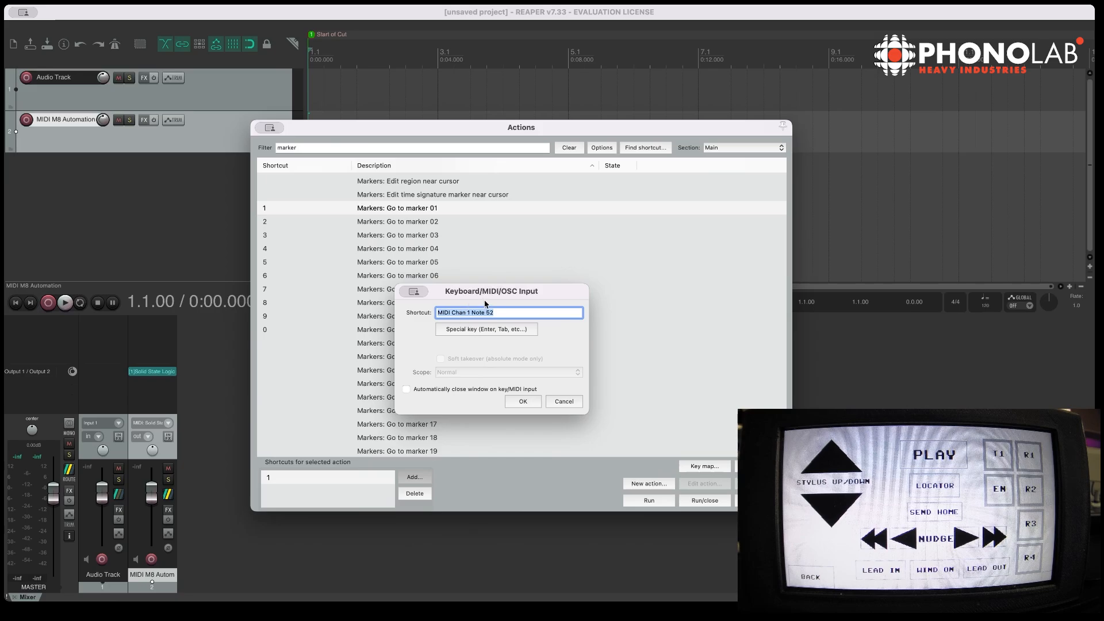
{"action": "left_click", "coordinate": [509, 402]}
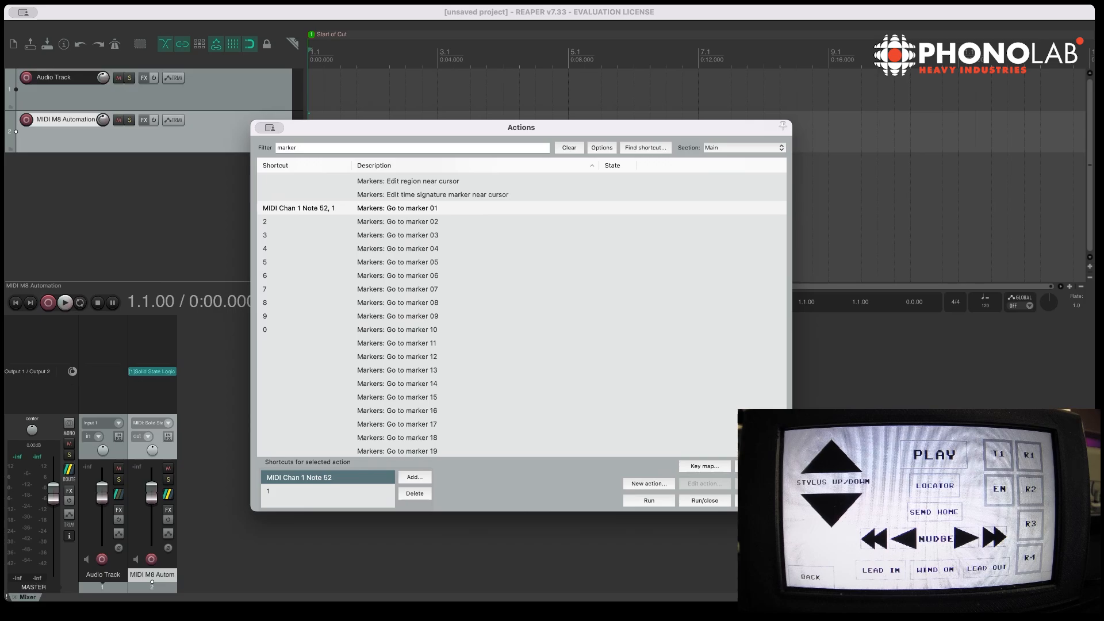
{"action": "left_click", "coordinate": [761, 500]}
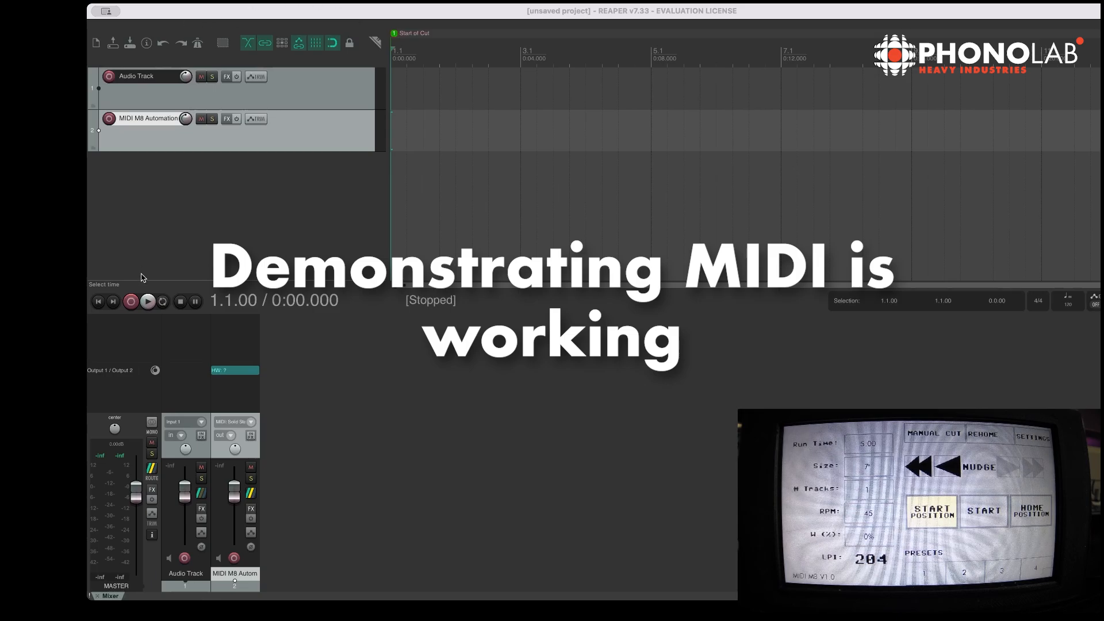
- Place the LEAD IN, WindOn and LeadOut MIDI files on the MIDI M8 Automation track at 1.1.00, about 0:15 and about 0:24
{"action": "left_click_drag", "start_coordinate": [390, 130], "coordinate": [392, 124]}
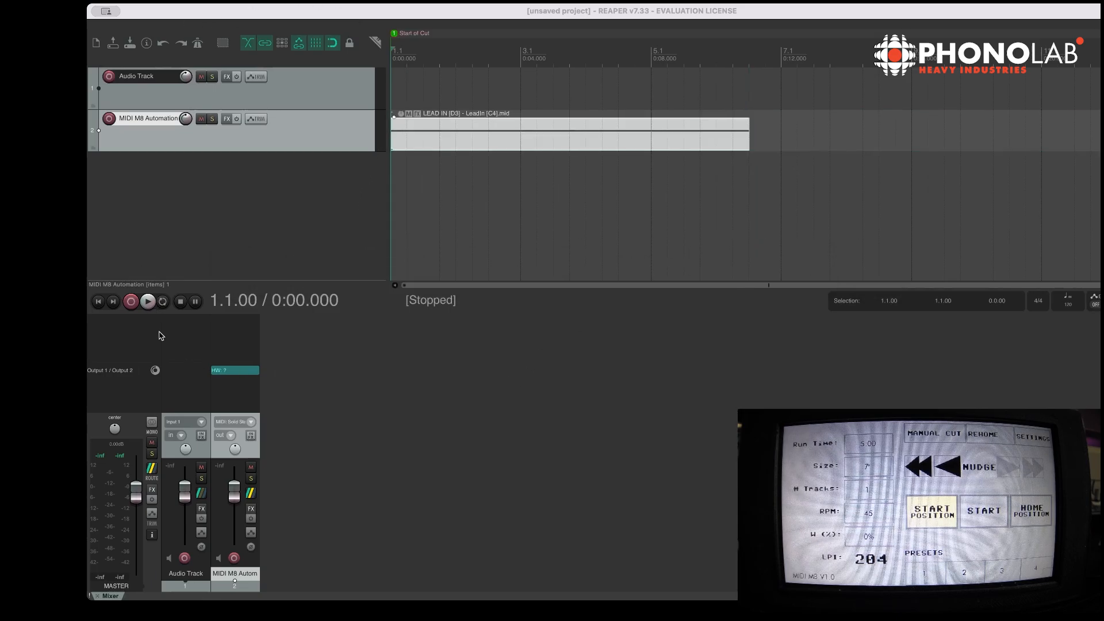
{"action": "left_click_drag", "start_coordinate": [153, 332], "coordinate": [898, 123]}
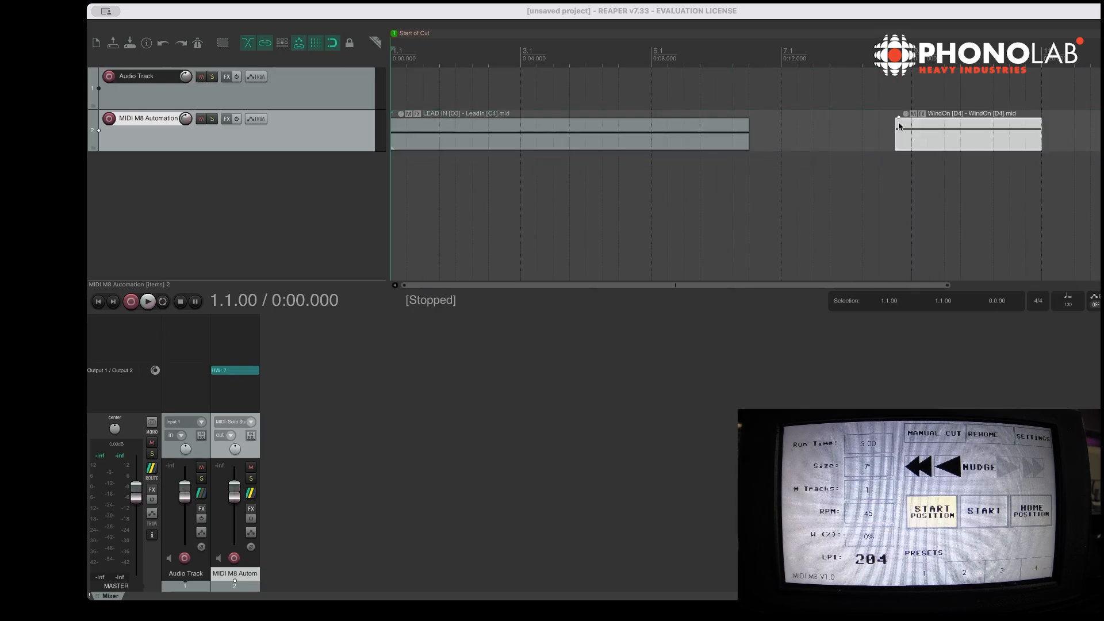
{"action": "scroll", "coordinate": [745, 135], "scroll_direction": "down", "scroll_amount": 5}
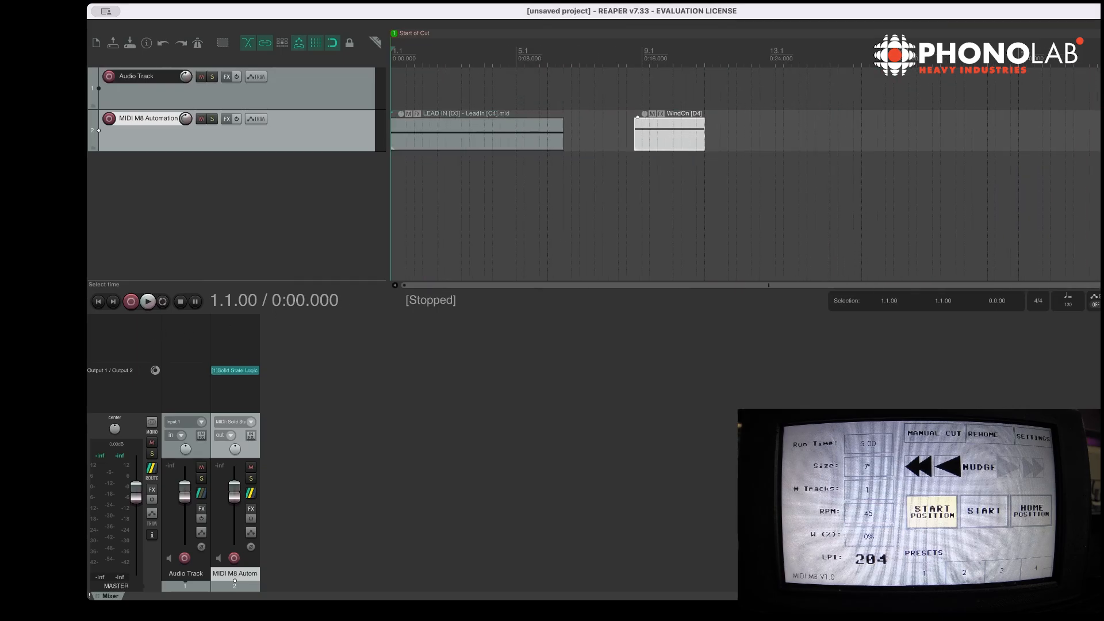
{"action": "key", "text": "super+Tab"}
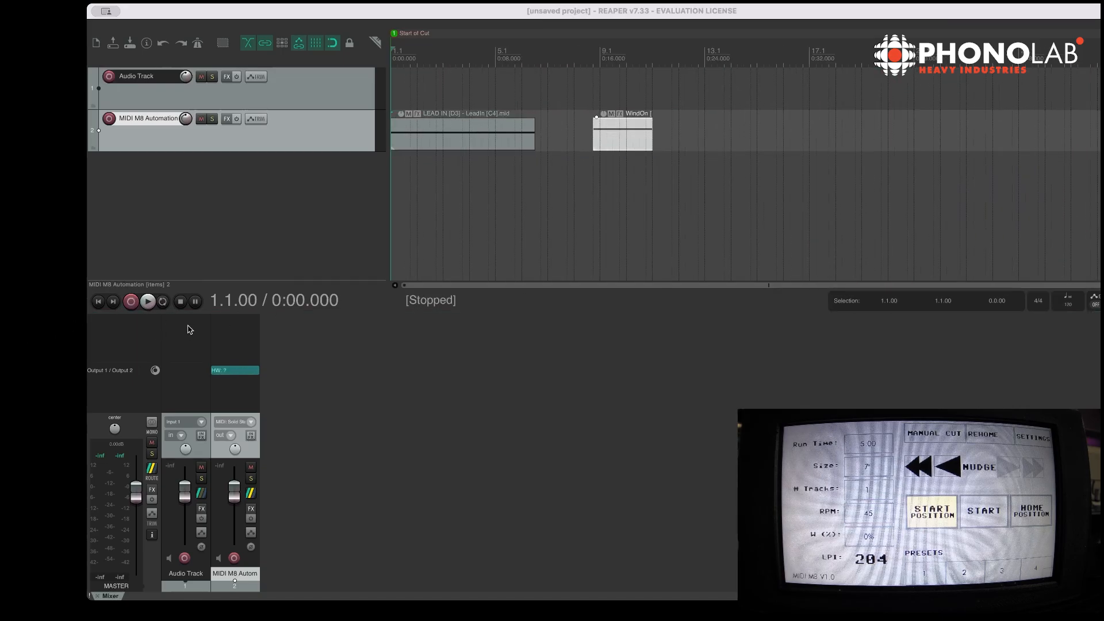
{"action": "left_click_drag", "start_coordinate": [180, 326], "coordinate": [703, 133]}
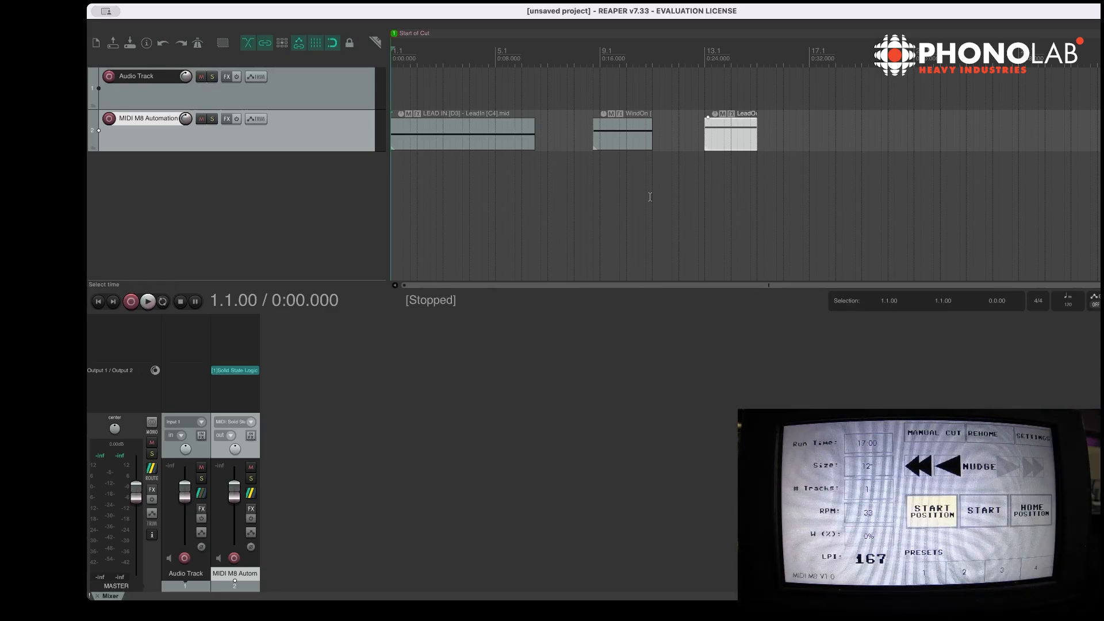
- Play the project from the start through all three MIDI clips to test the lathe automation, and stop after the lead-out clip
{"action": "left_click_drag", "start_coordinate": [347, 12], "coordinate": [251, 10]}
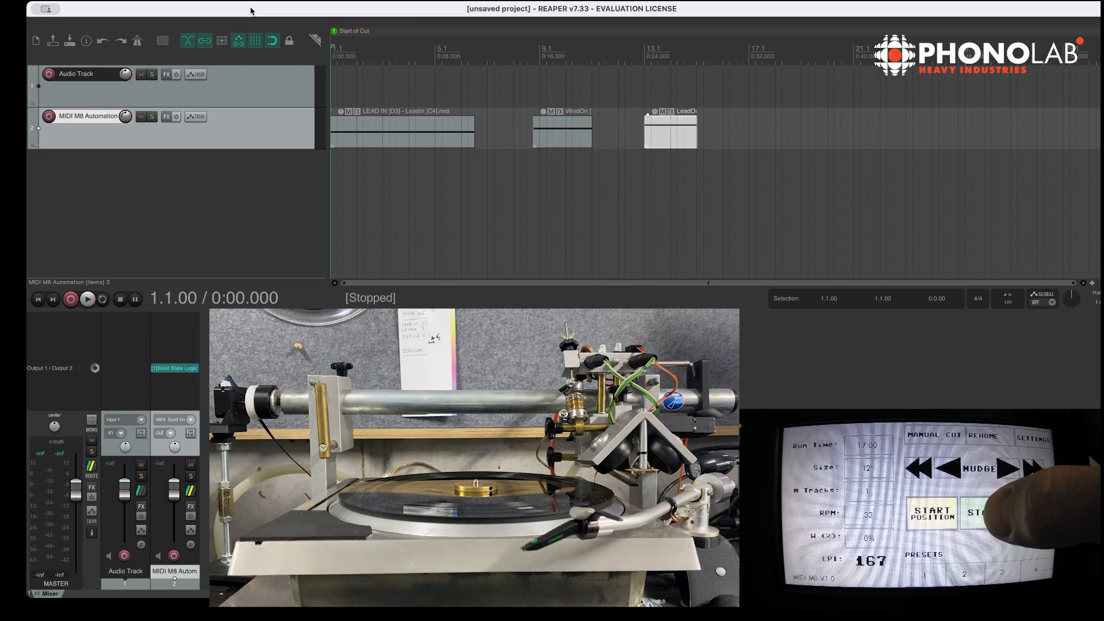
{"action": "key", "text": "space"}
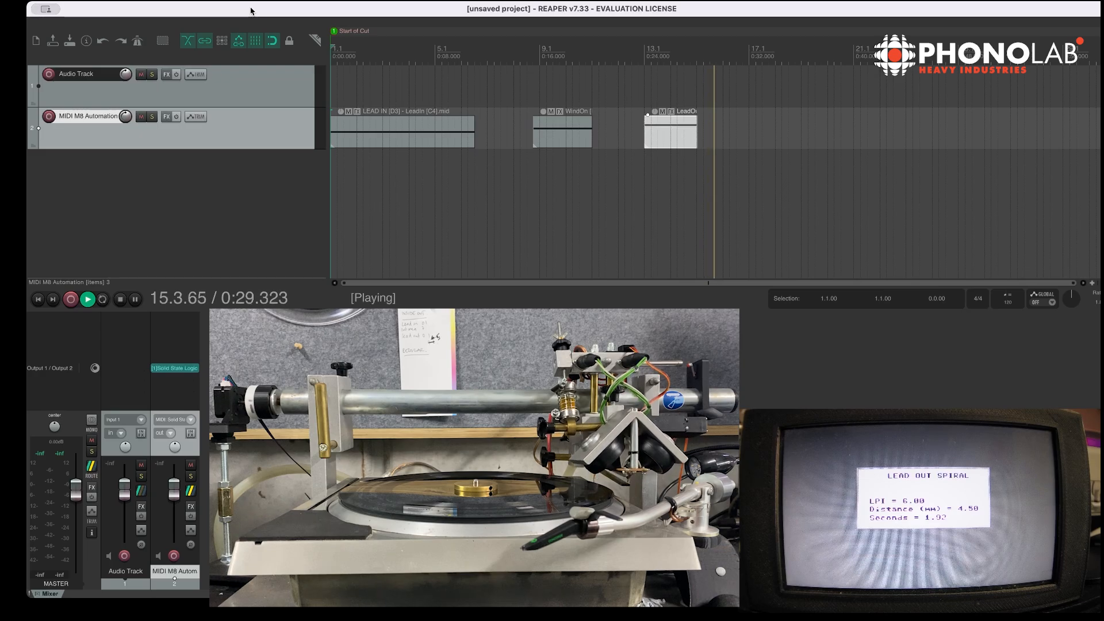
{"action": "key", "text": "space"}
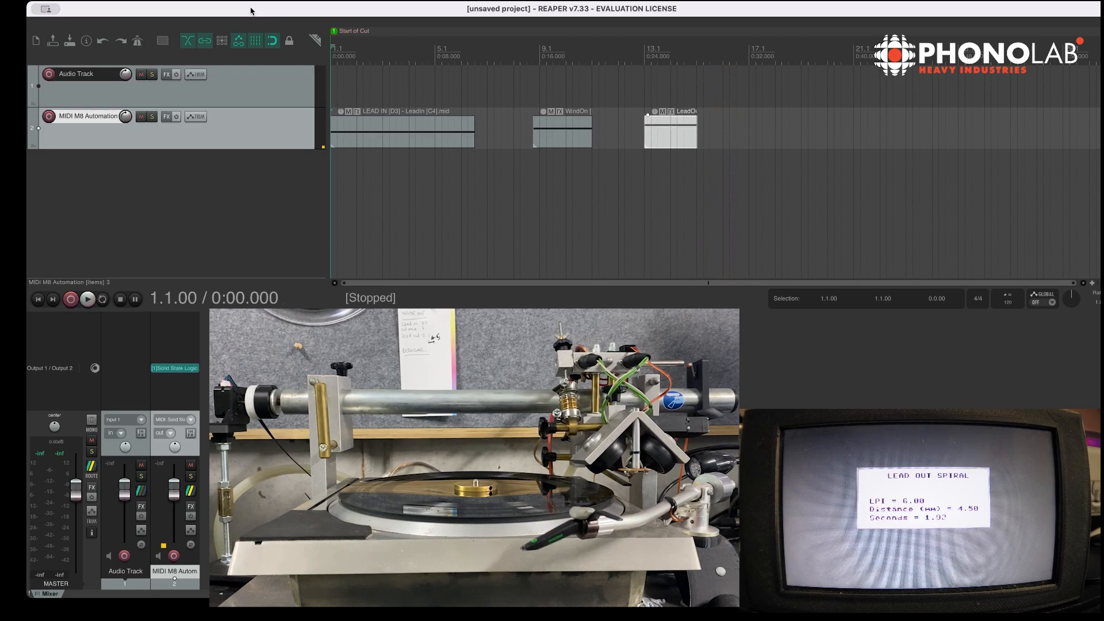